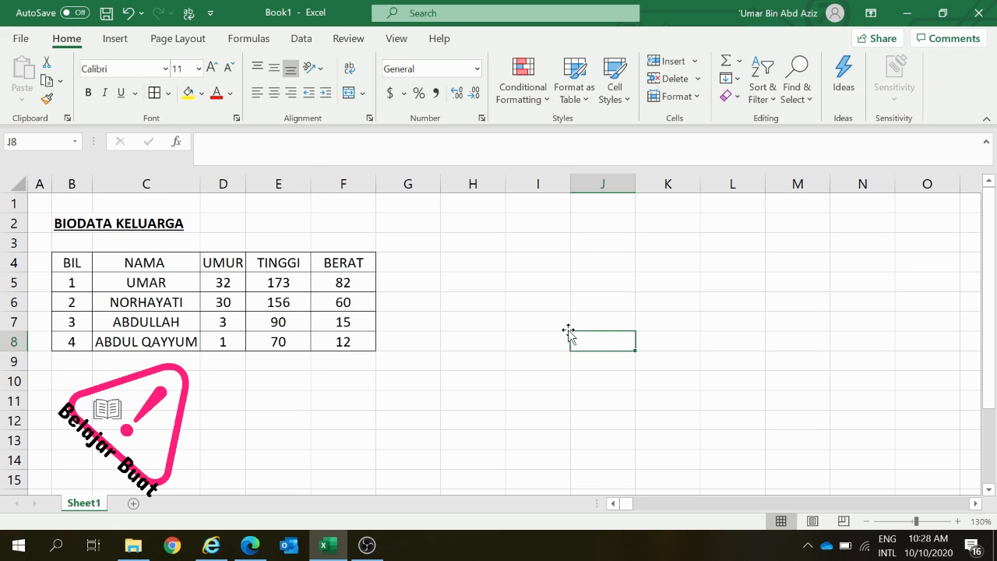
Select the data range C4:F8, from the NAMA header through the last BERAT value, leaving out the BIL column.
left_click_drag(81, 268, 343, 339)
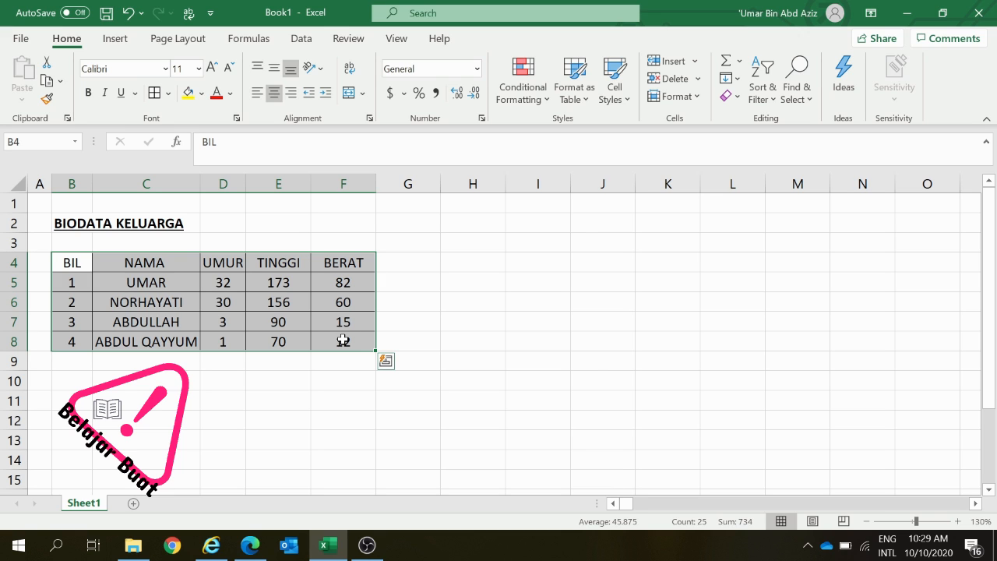
left_click(178, 277)
left_click_drag(158, 263, 335, 334)
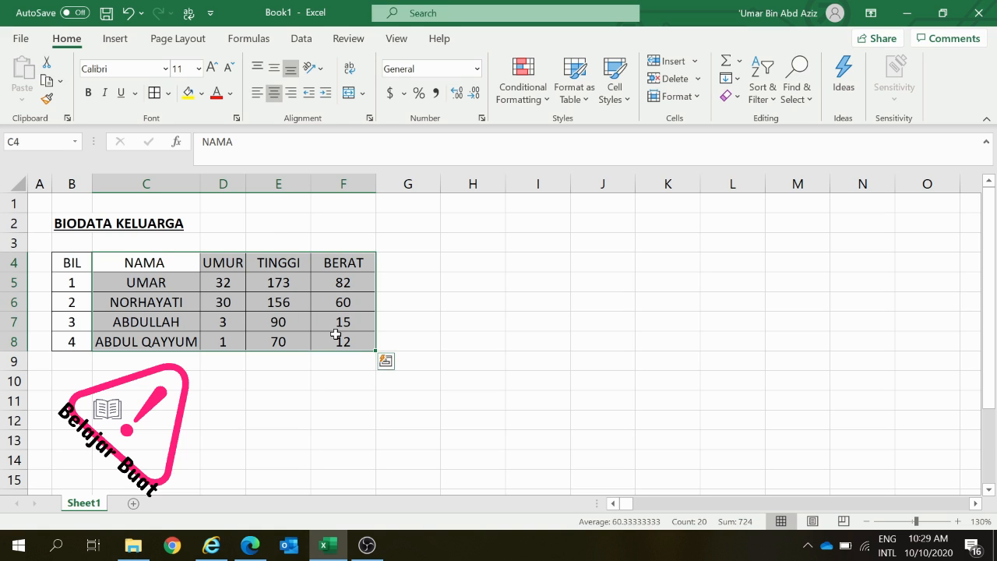
Look through the column and bar, line and area, and pie and doughnut chart options for the selected range.
left_click(116, 39)
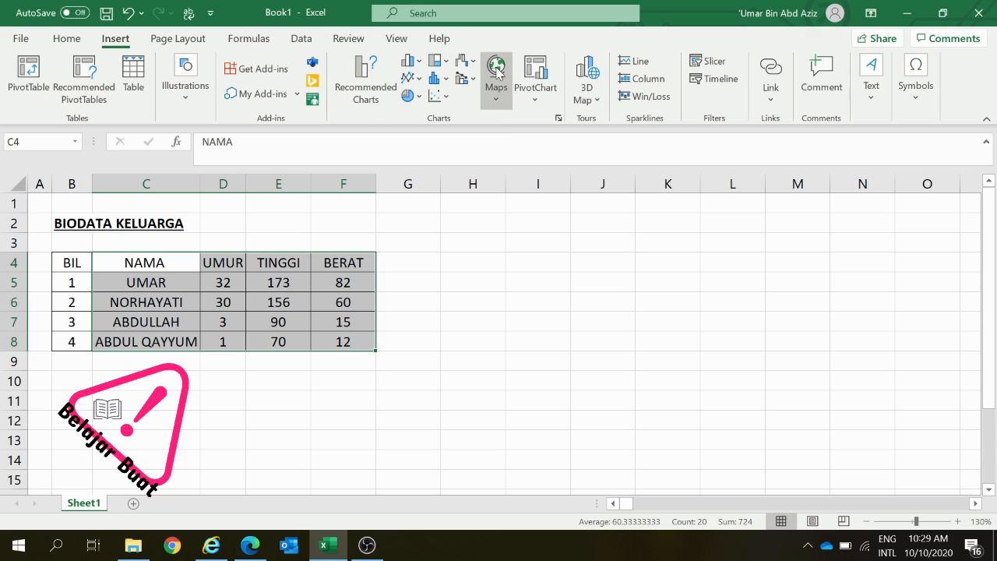
left_click(419, 62)
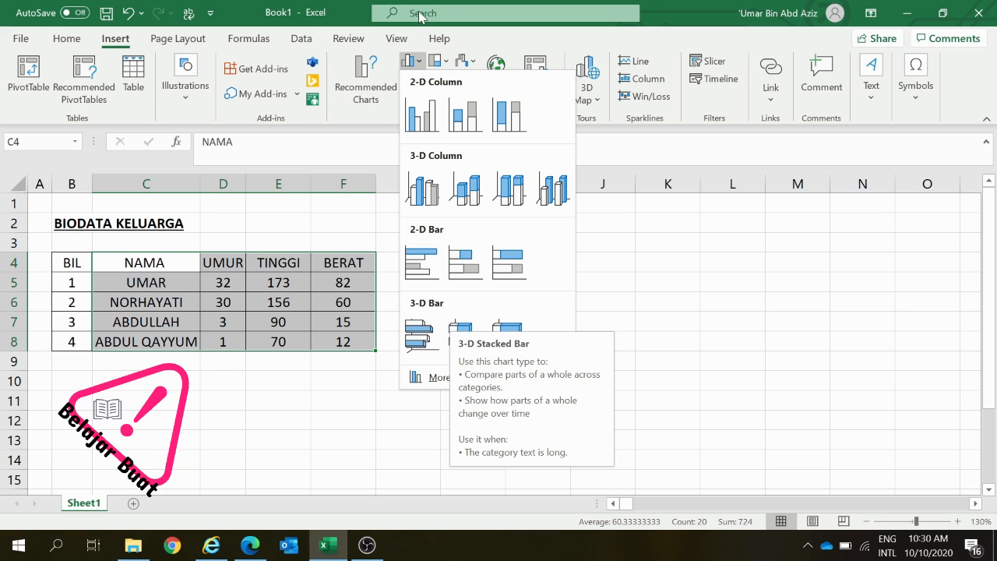
left_click(461, 35)
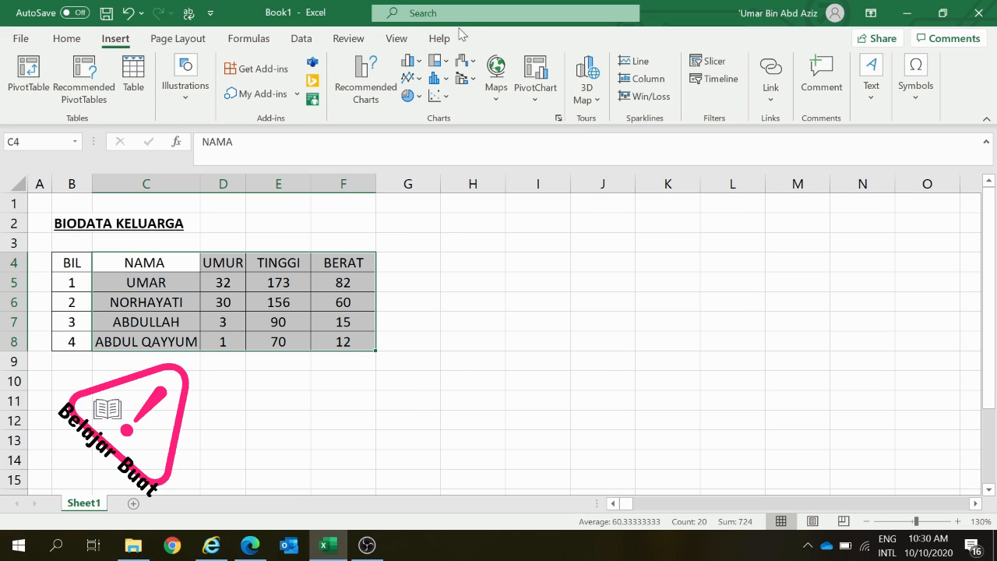
left_click(410, 78)
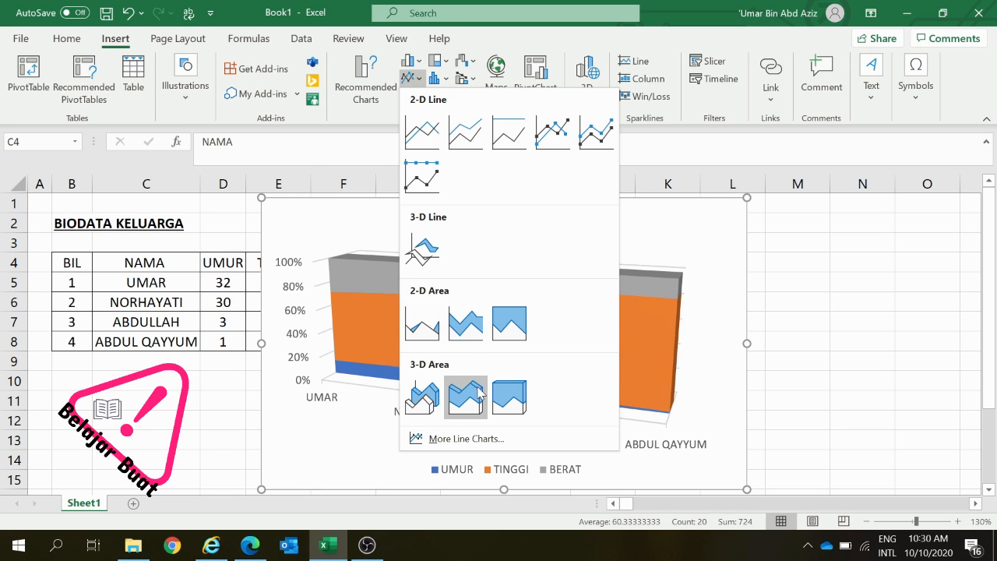
left_click(464, 40)
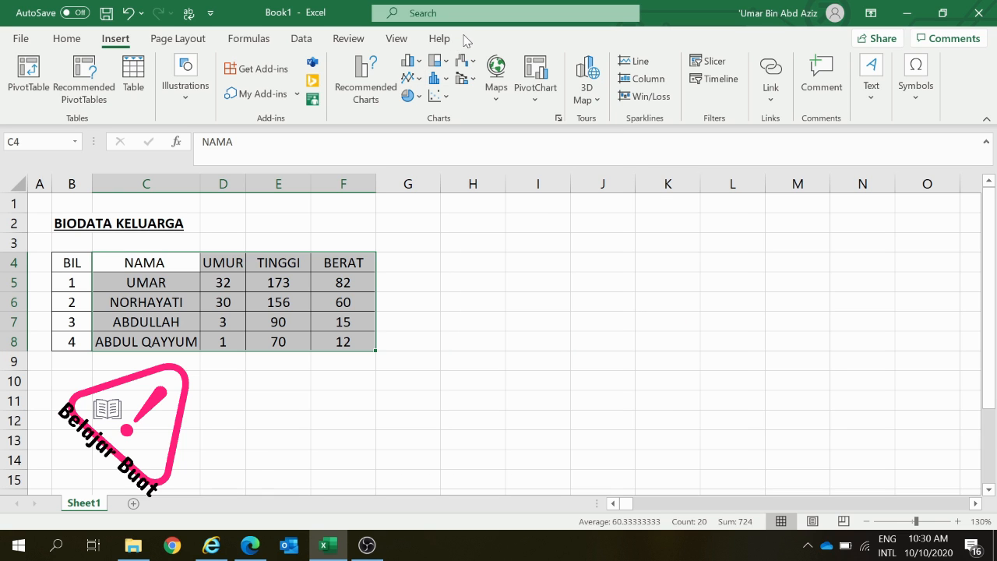
left_click(413, 97)
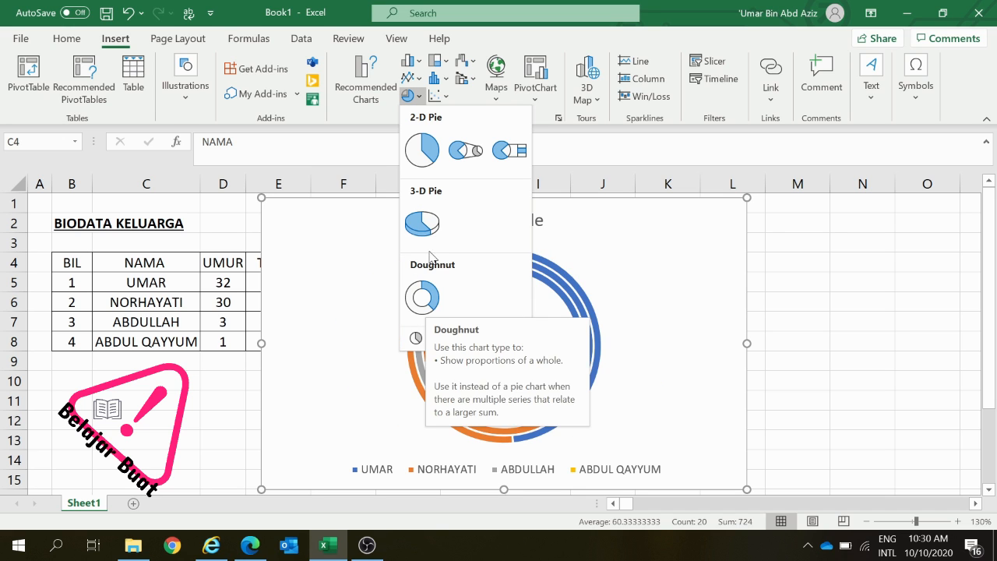
left_click(472, 100)
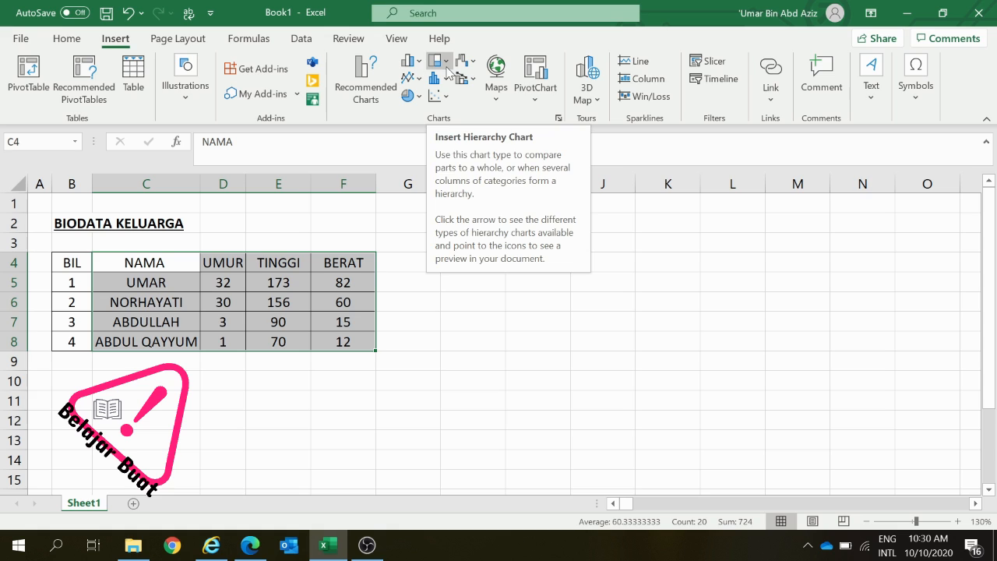
Open the recommended charts for the selected range and preview the suggested chart types through Funnel.
left_click(372, 100)
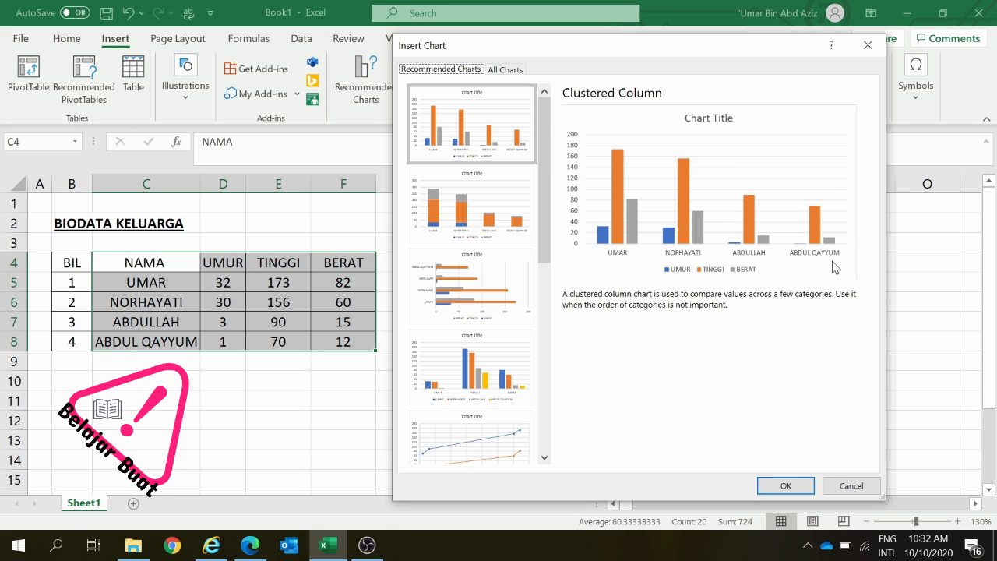
left_click(499, 236)
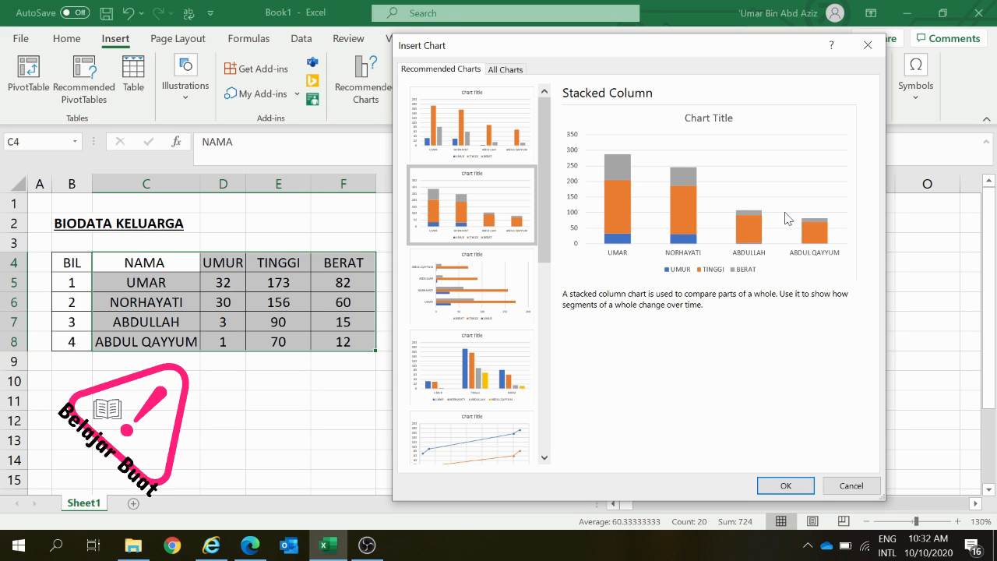
left_click(491, 282)
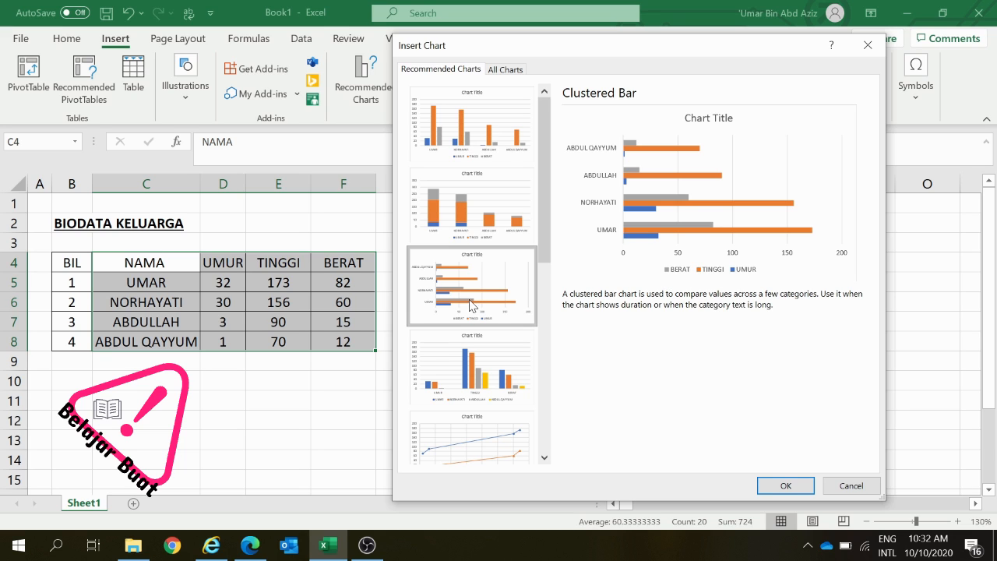
left_click(483, 372)
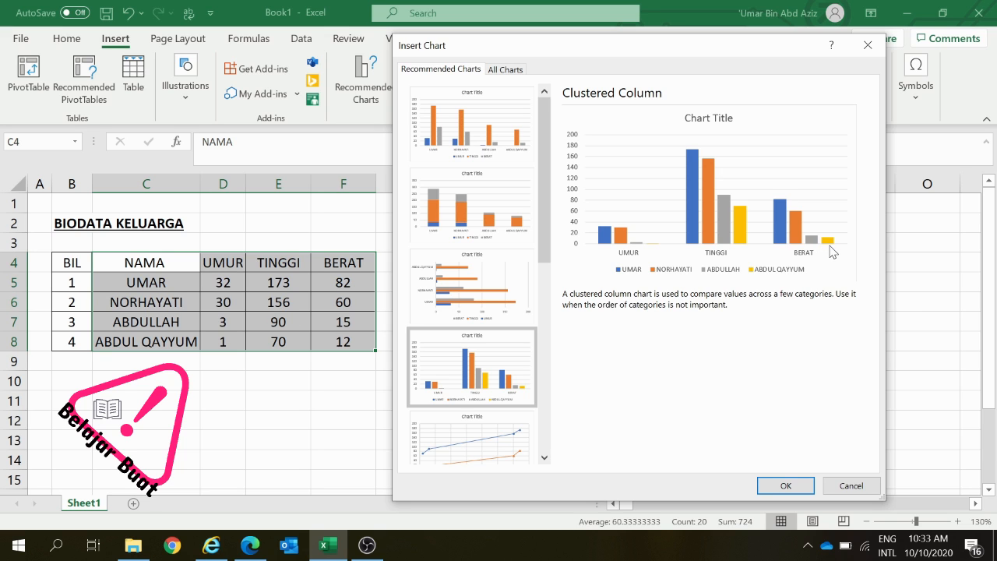
scroll(523, 423, "down", 6)
scroll(493, 327, "up", 3)
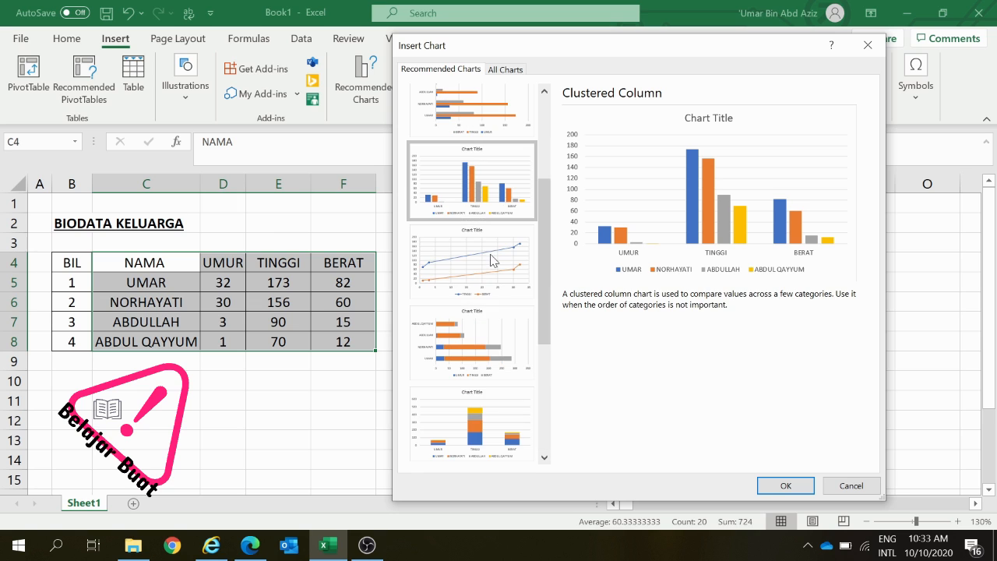
left_click(483, 270)
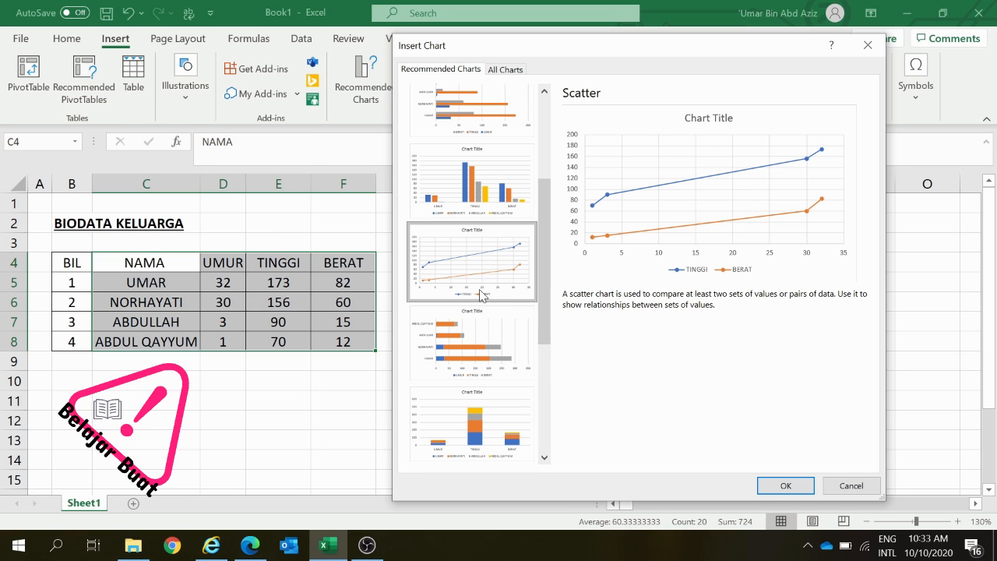
left_click(506, 348)
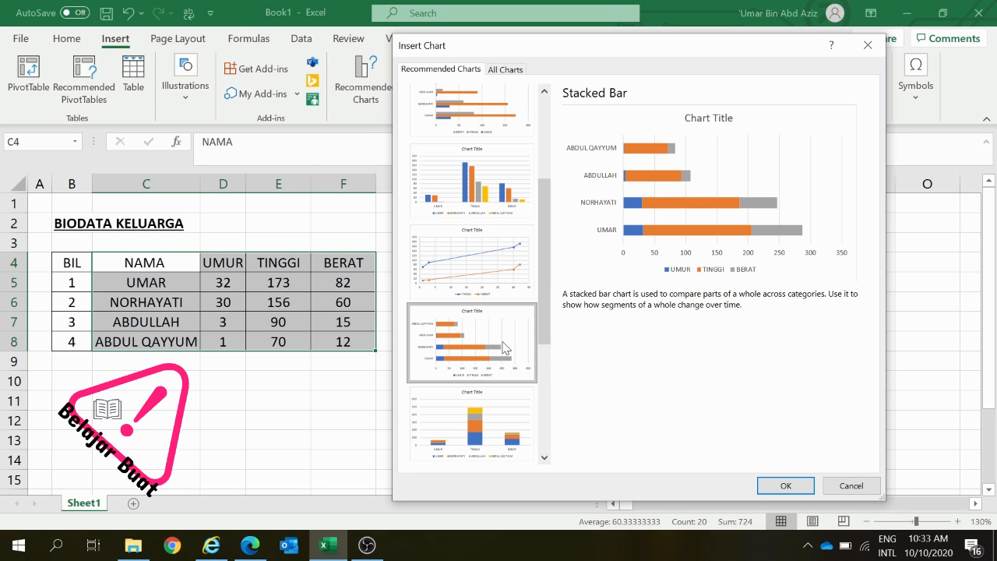
left_click(499, 397)
scroll(499, 402, "down", 1)
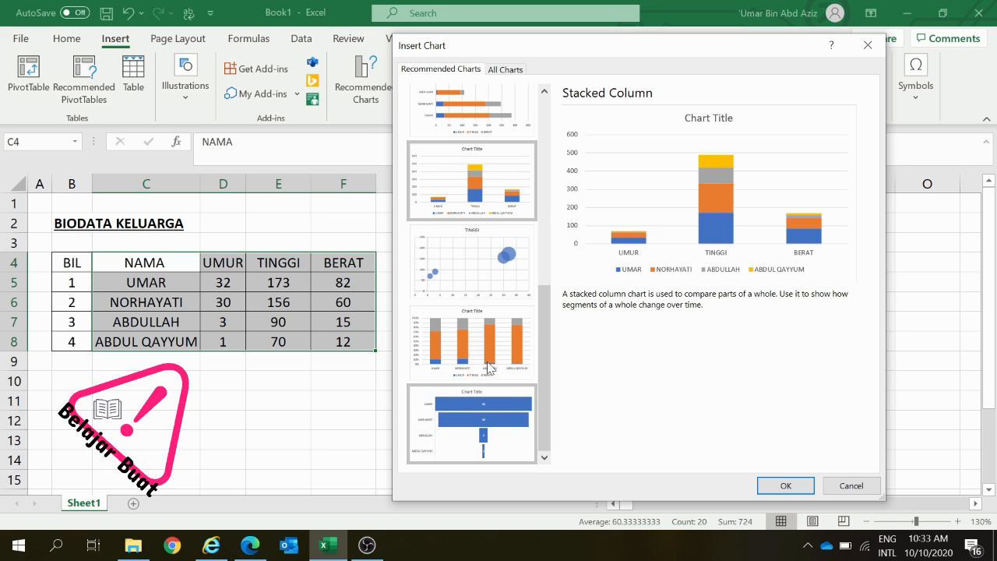
left_click(464, 279)
left_click(493, 347)
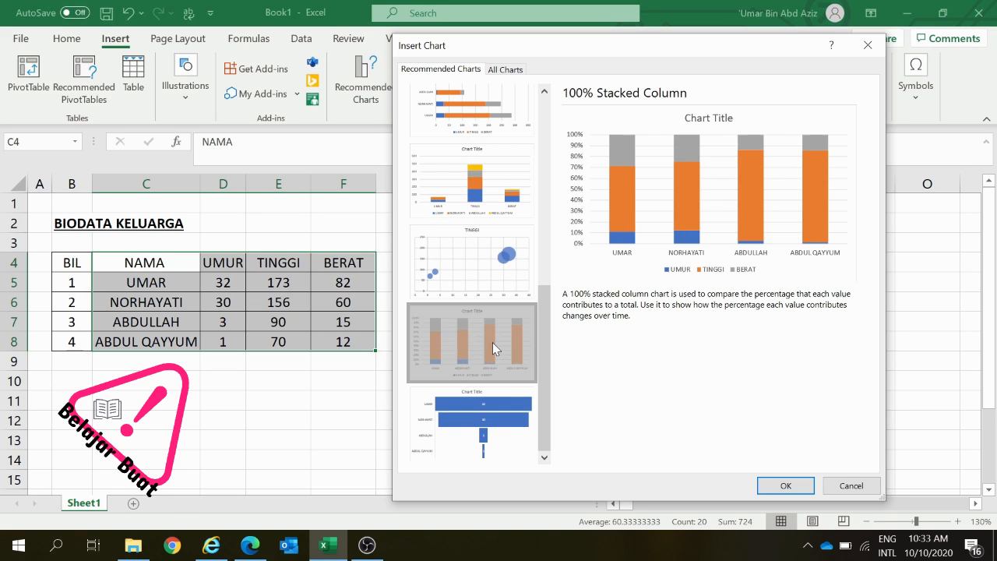
left_click(521, 406)
scroll(522, 405, "up", 5)
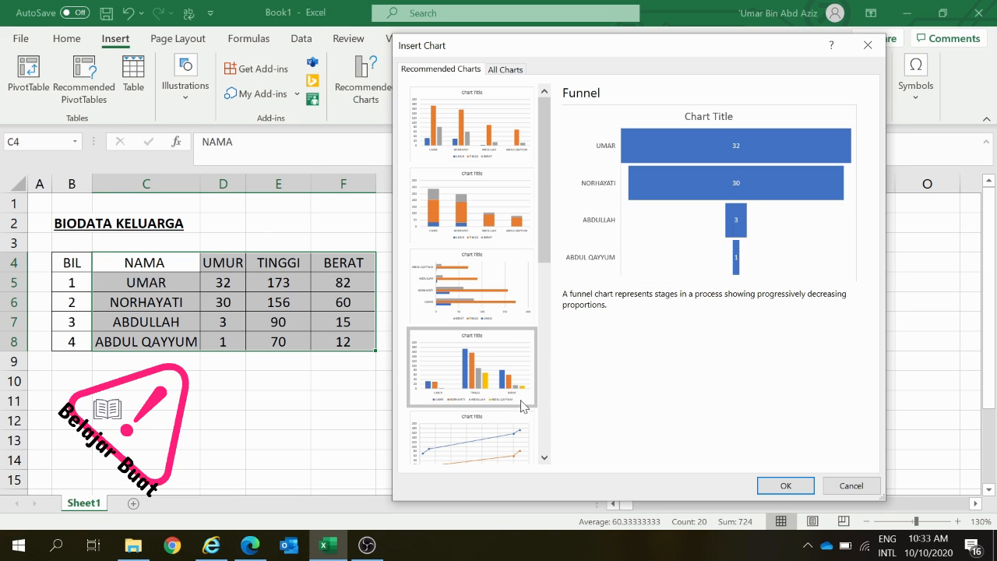
Insert the recommended Clustered Column chart that groups the family members' columns by UMUR, TINGGI and BERAT.
left_click(522, 373)
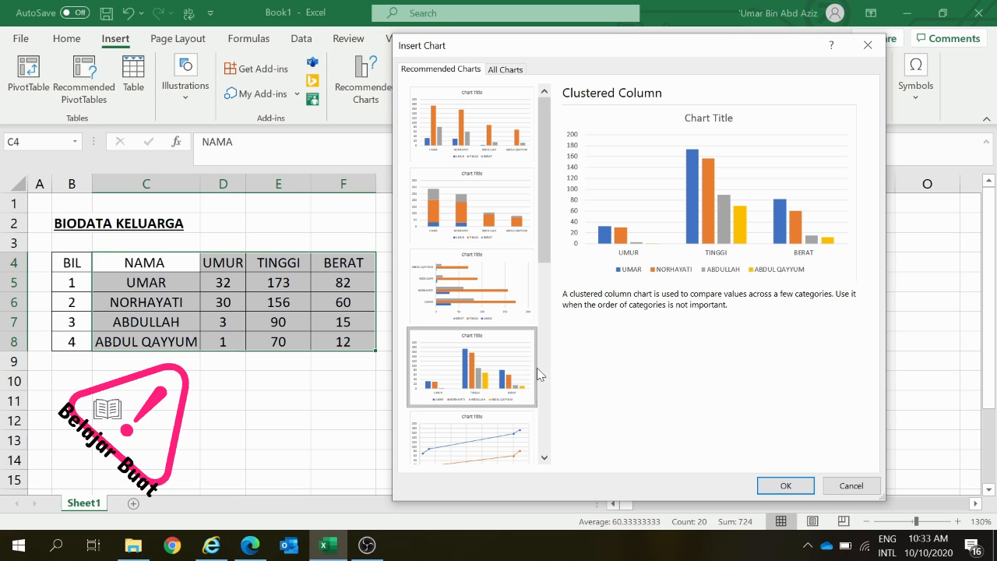
left_click(790, 485)
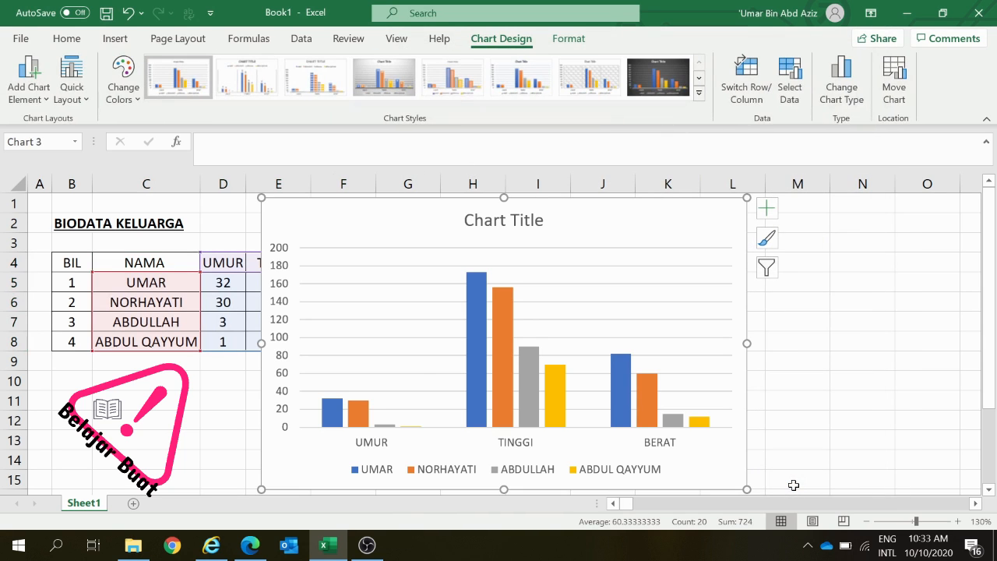
left_click(777, 337)
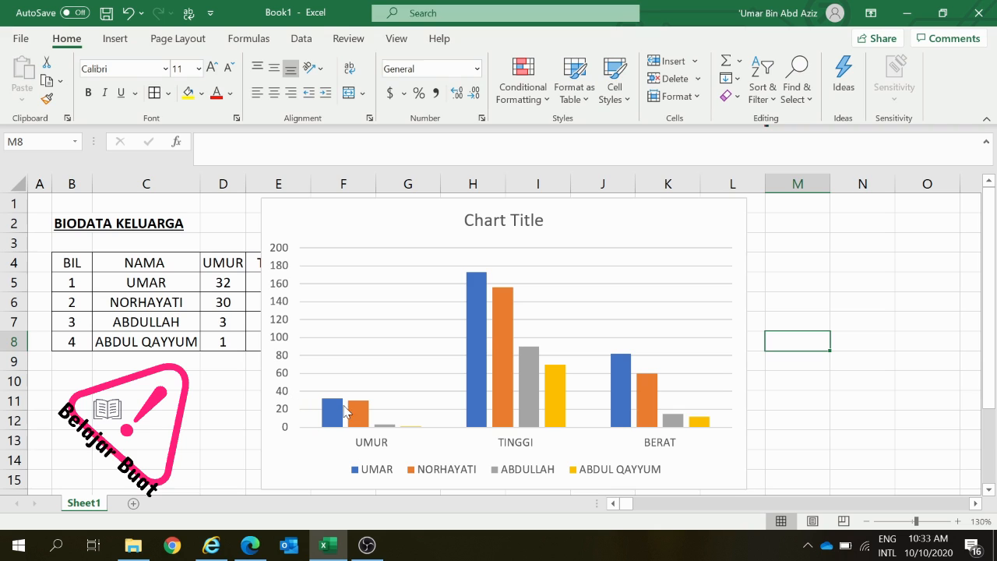
Add data labels to the blue column series in the chart.
mouse_move(335, 418)
key("Down")
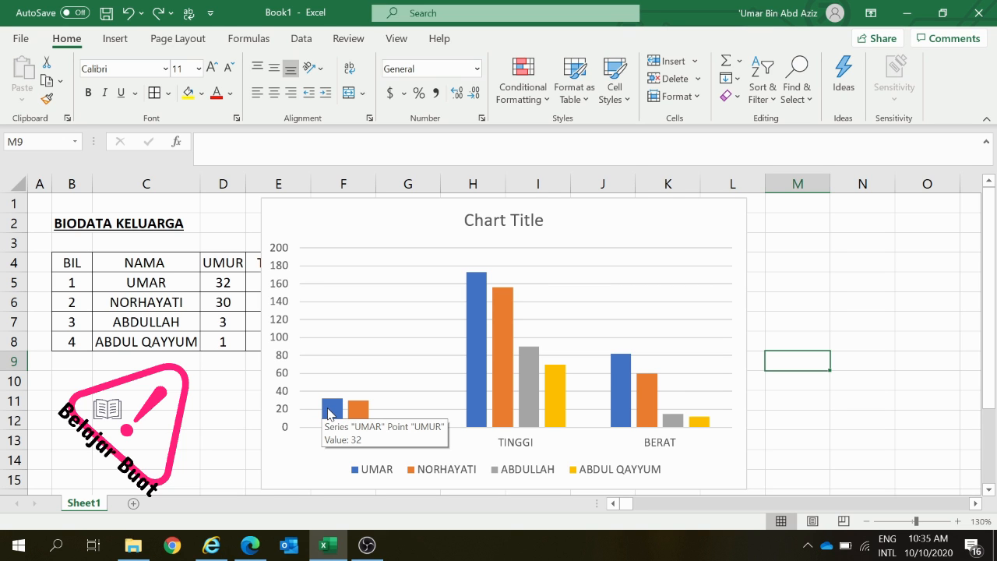
left_click(328, 414)
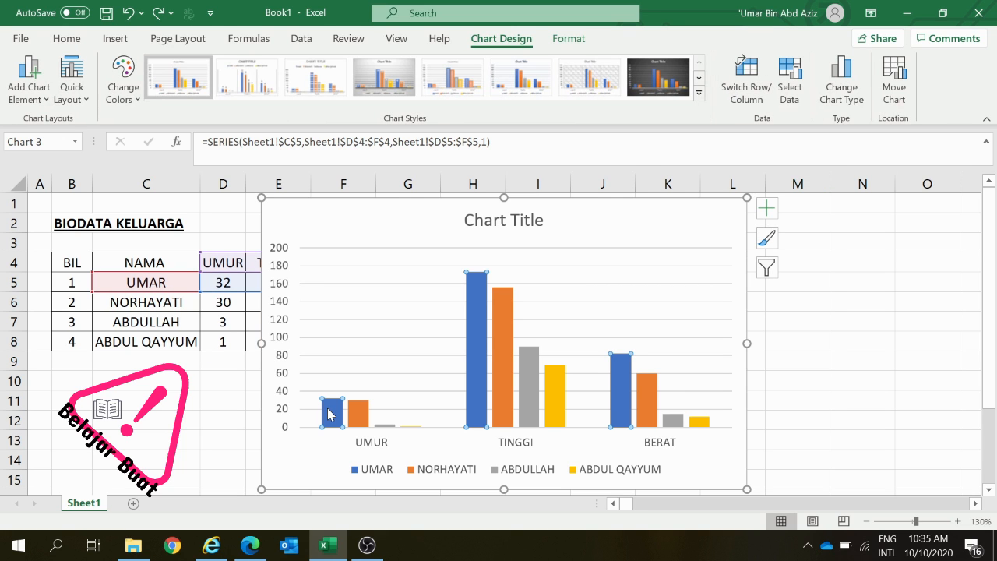
right_click(328, 411)
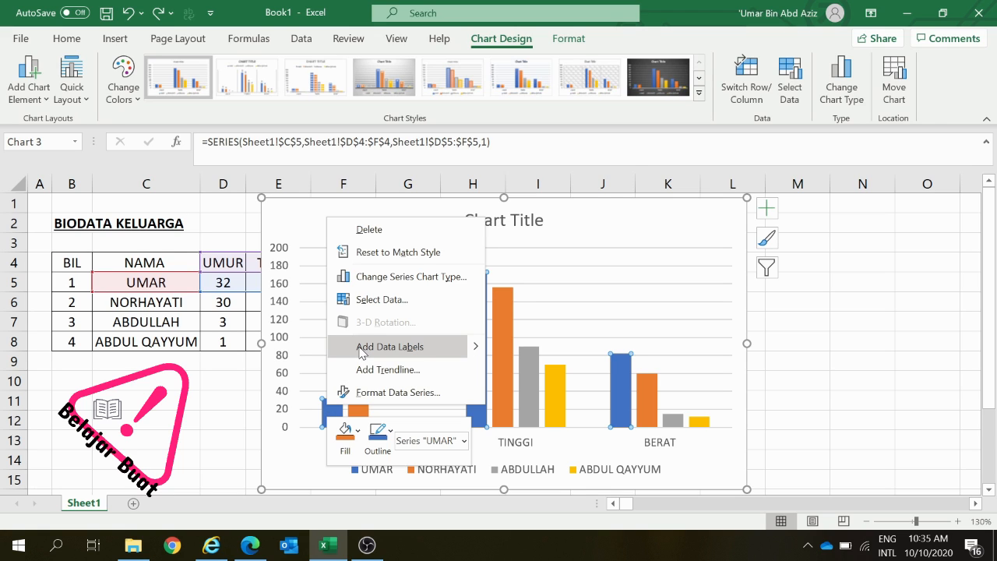
left_click(390, 347)
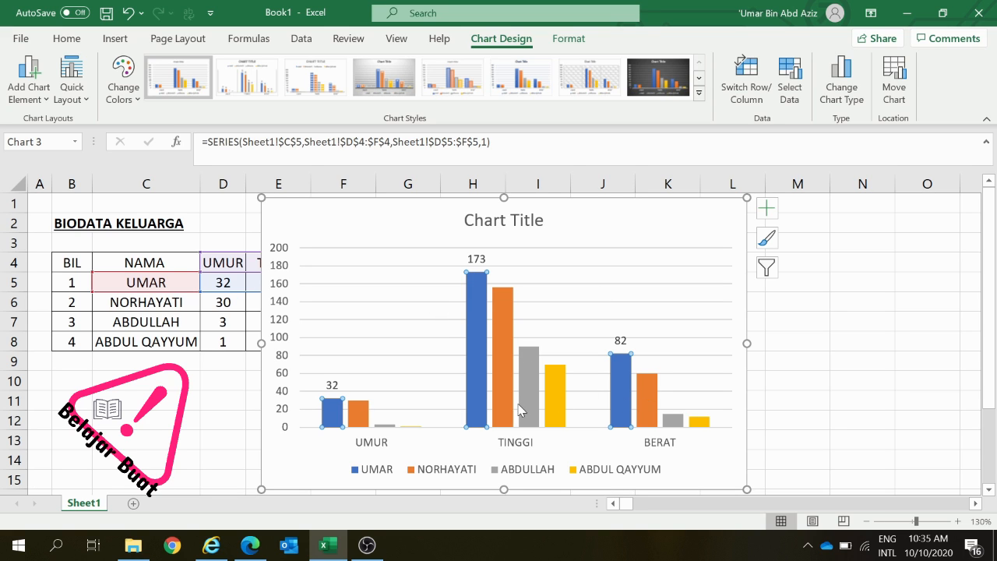
Add data labels to the orange and grey column series in the chart.
left_click(359, 416)
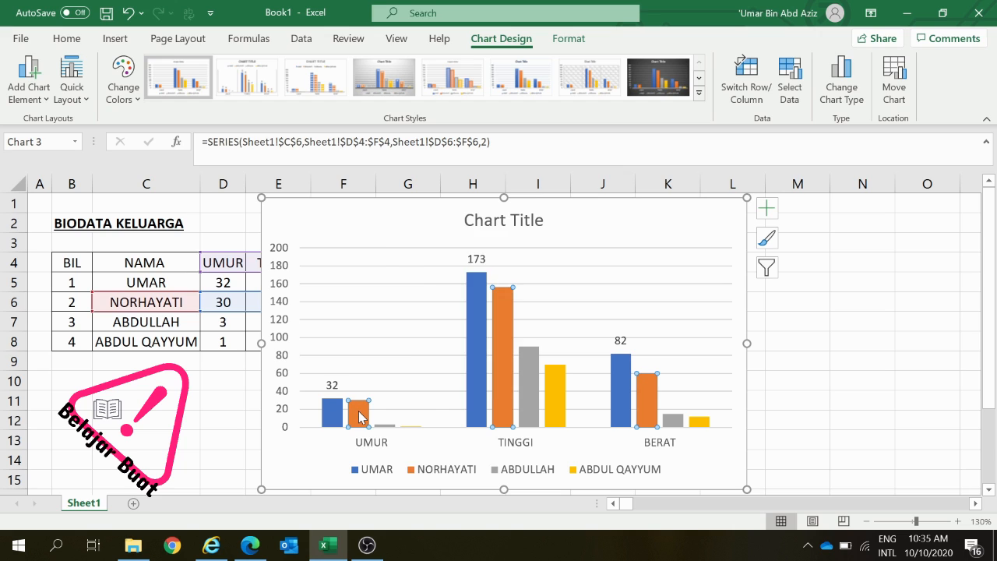
right_click(360, 416)
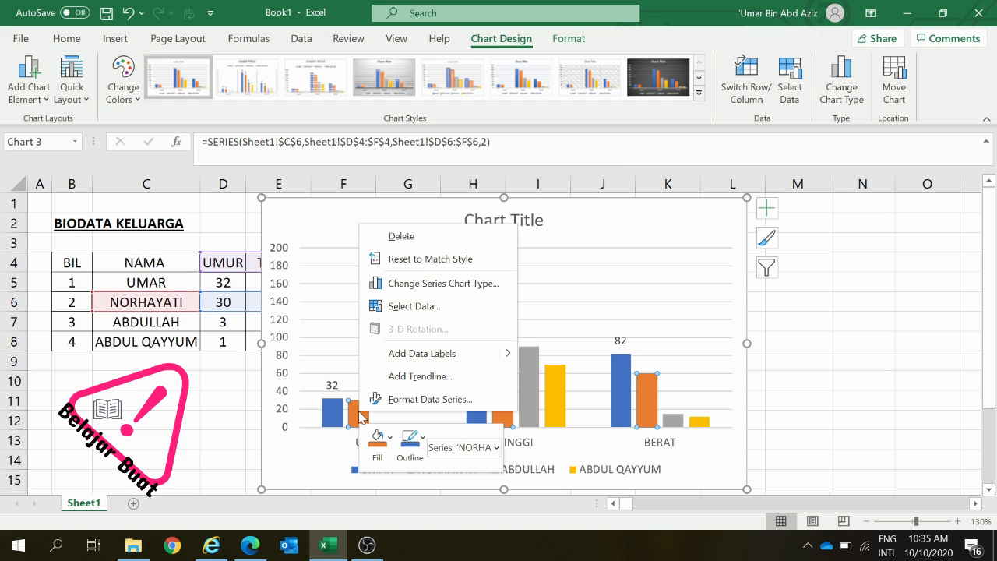
left_click(387, 358)
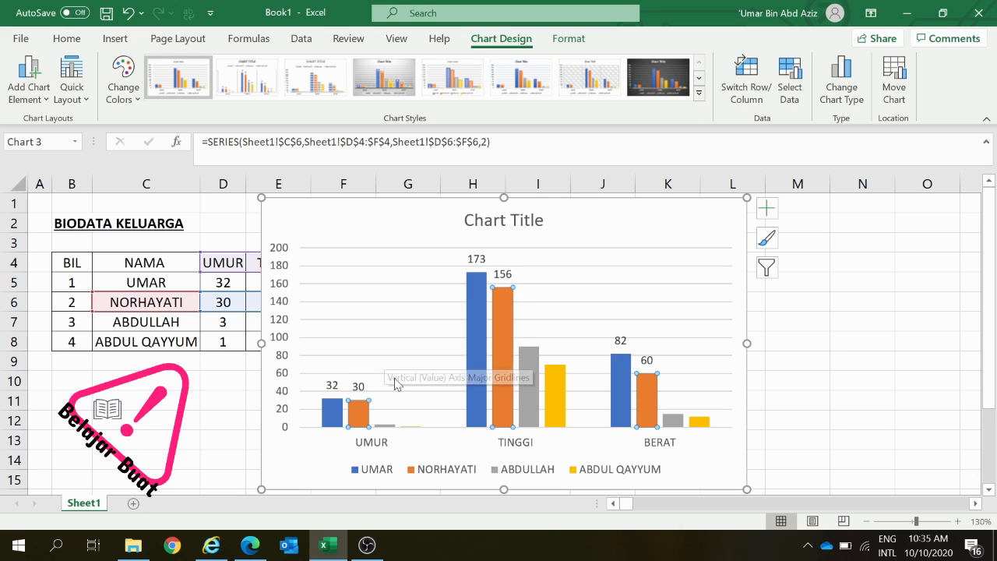
left_click(388, 426)
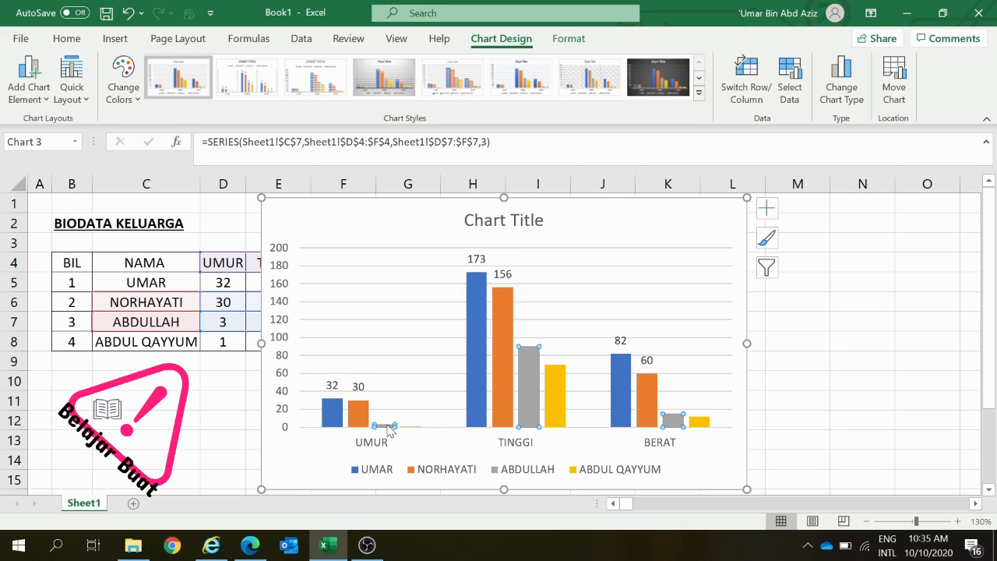
right_click(388, 426)
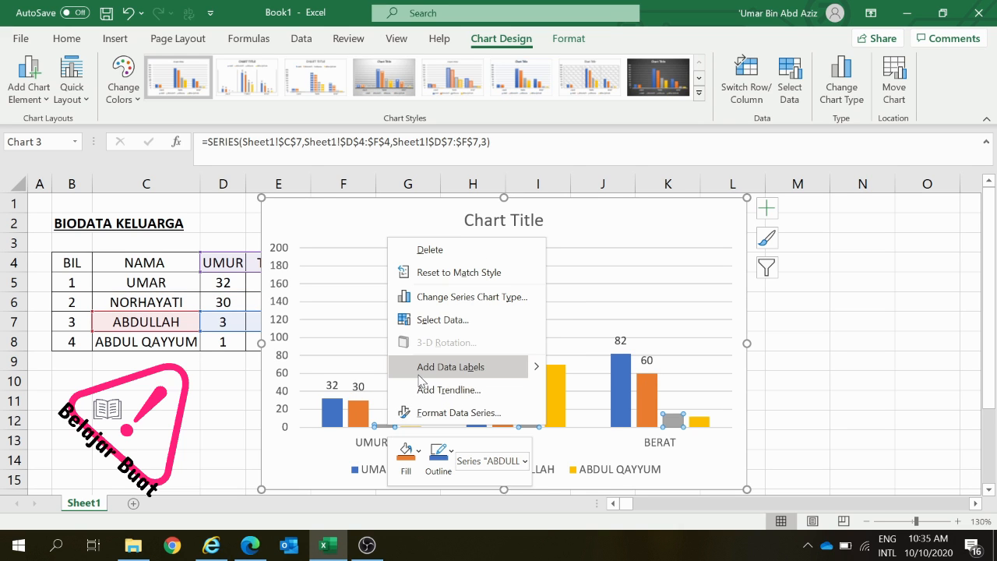
left_click(424, 367)
Add data labels to the yellow column series in the chart.
left_click(413, 433)
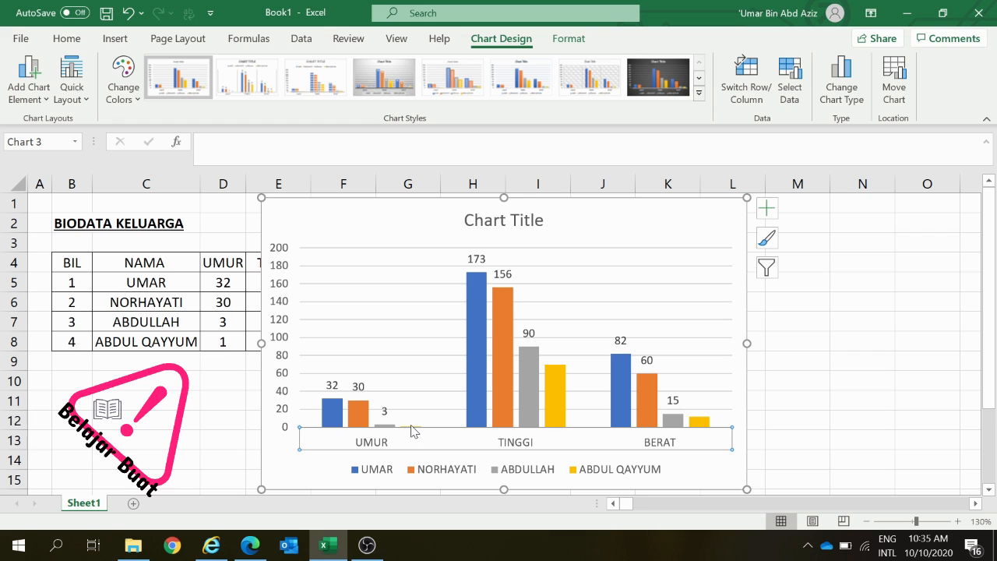
left_click(557, 423)
right_click(558, 406)
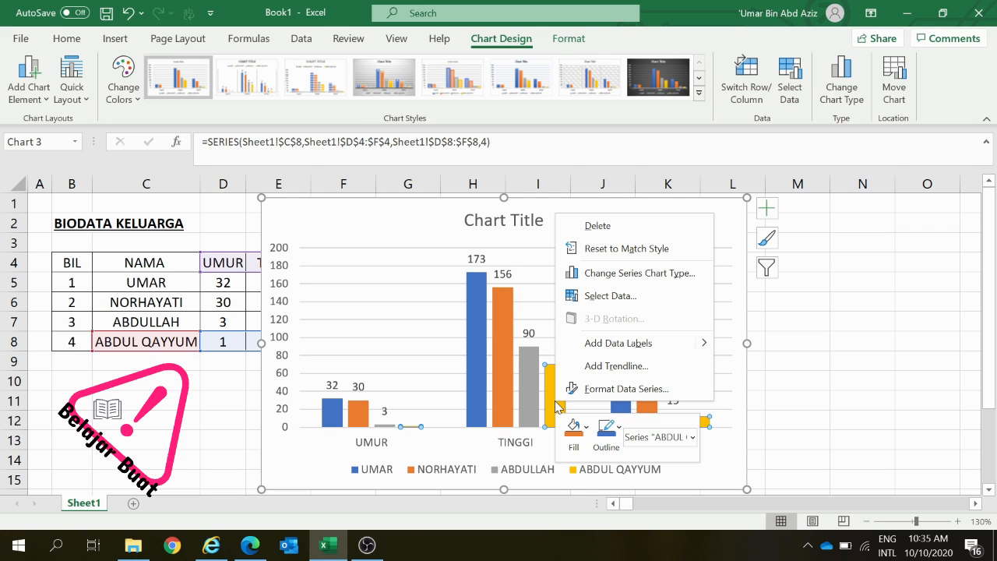
left_click(600, 346)
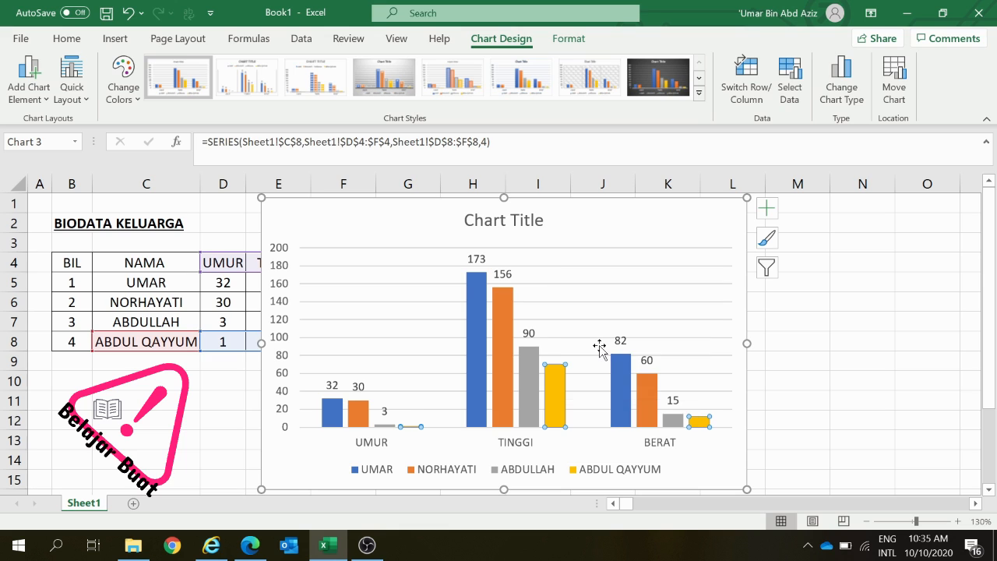
left_click(626, 299)
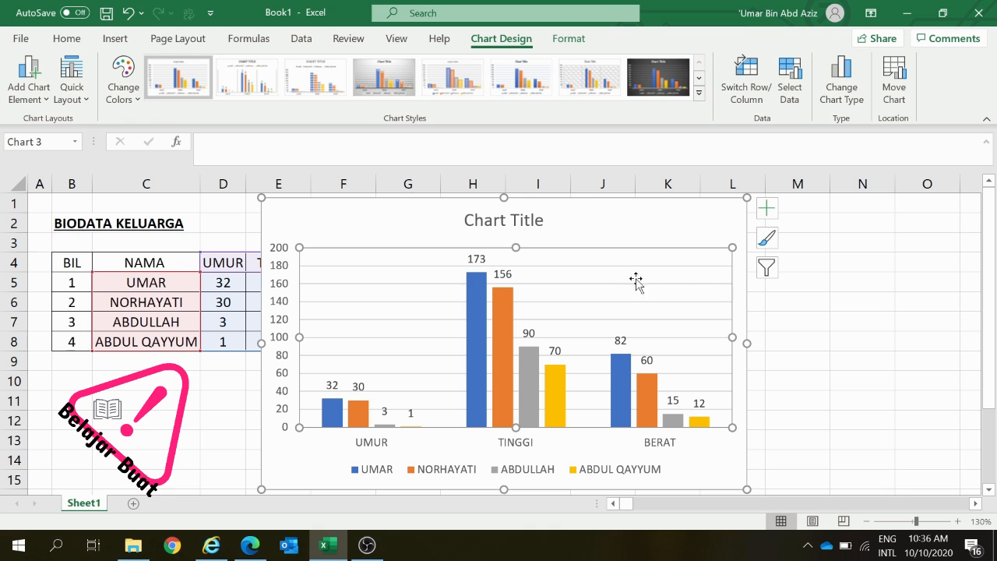
Replace the placeholder chart title with BIODATA KELUARGA.
left_click(795, 356)
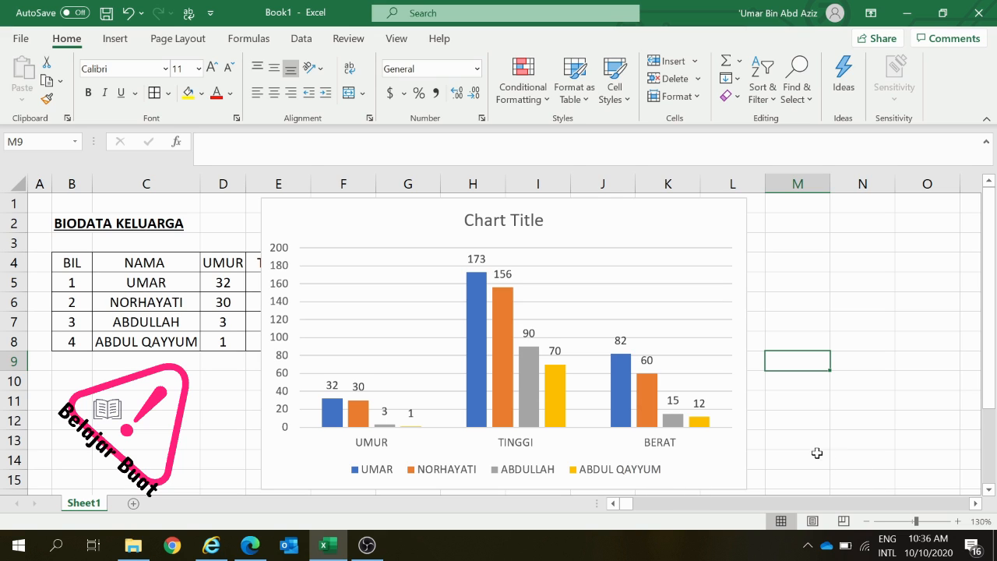
double_click(524, 219)
left_click(543, 219)
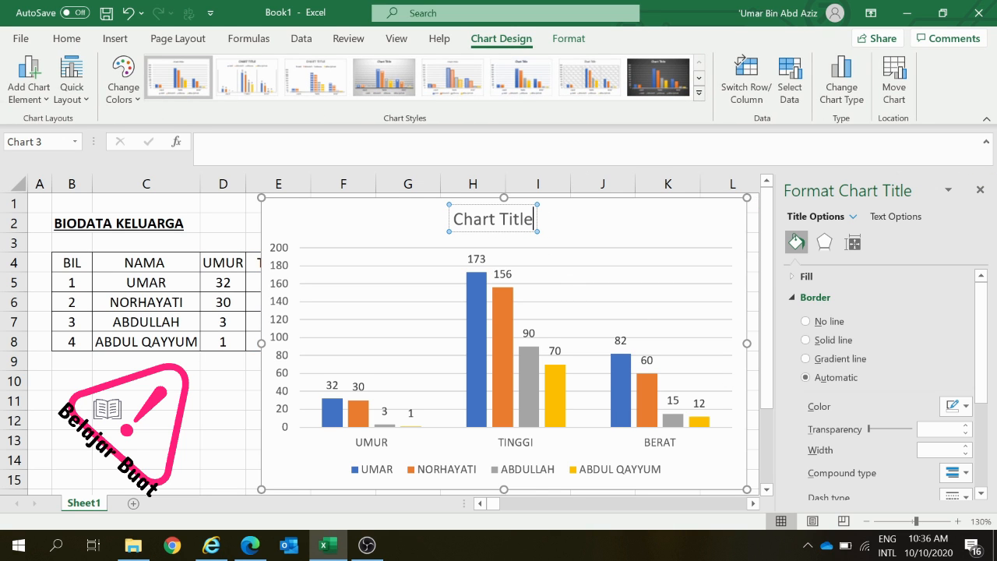
triple_click(531, 220)
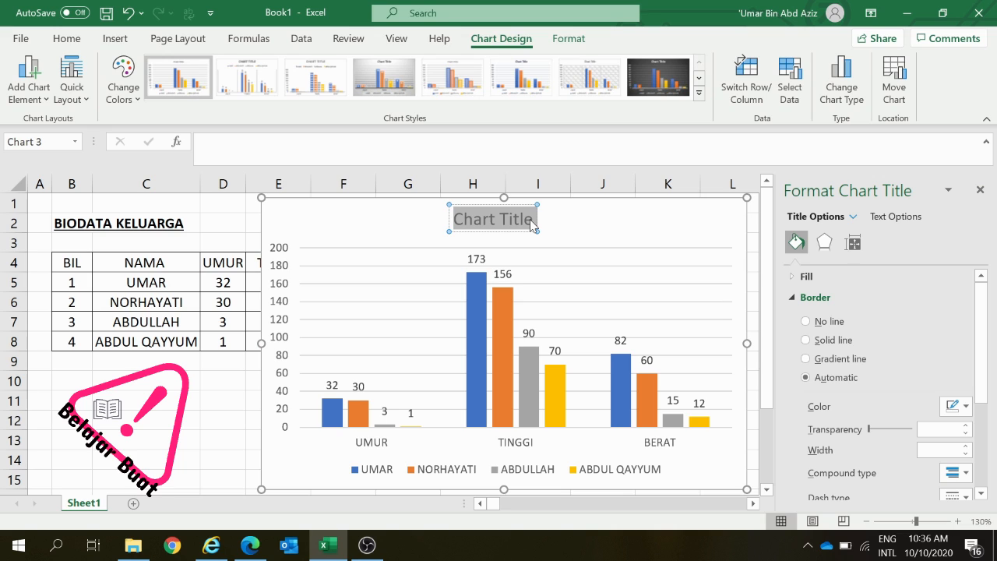
key("BackSpace")
type("B")
type("U")
key("BackSpace")
type("I")
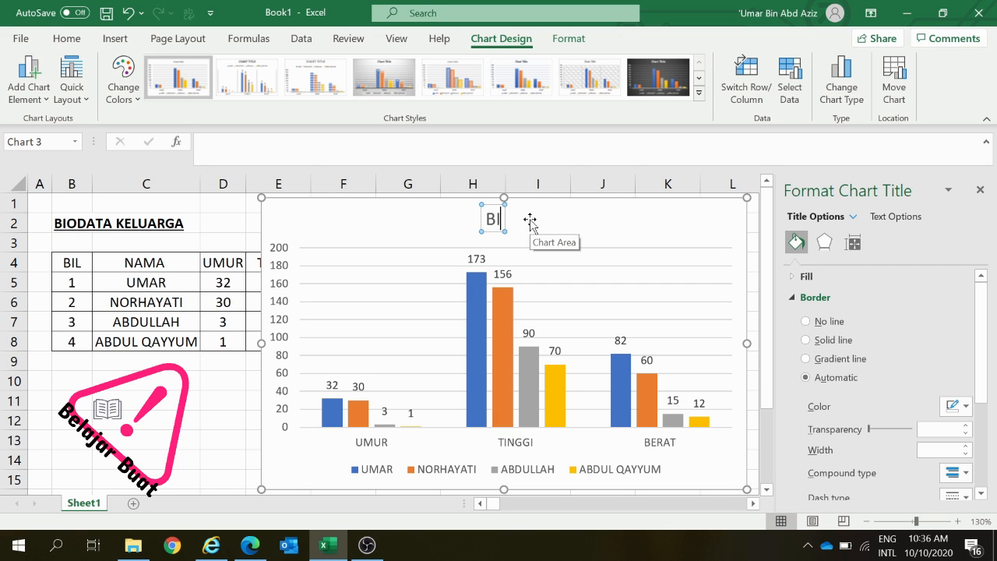
type("ODATA KELUARGA")
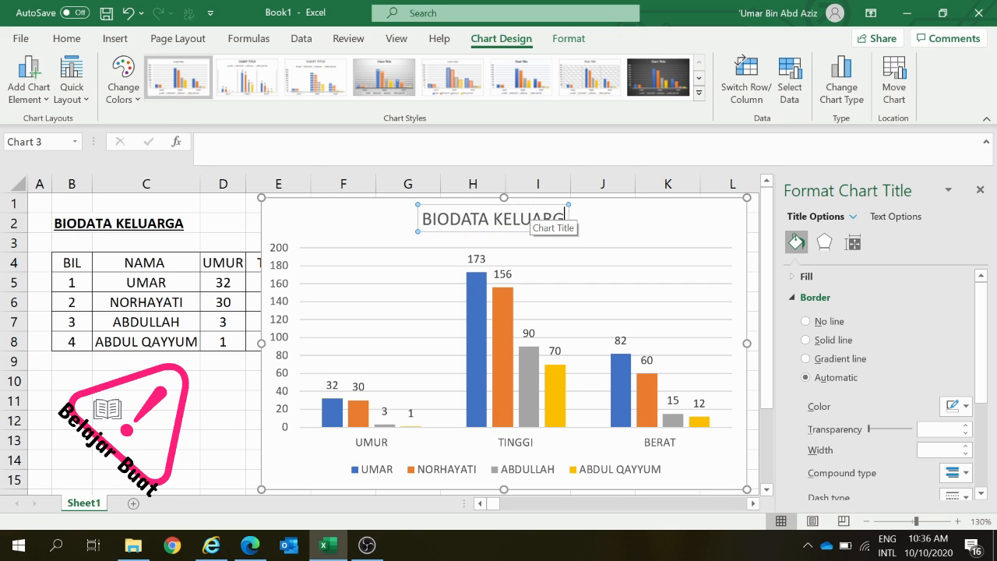
left_click(639, 225)
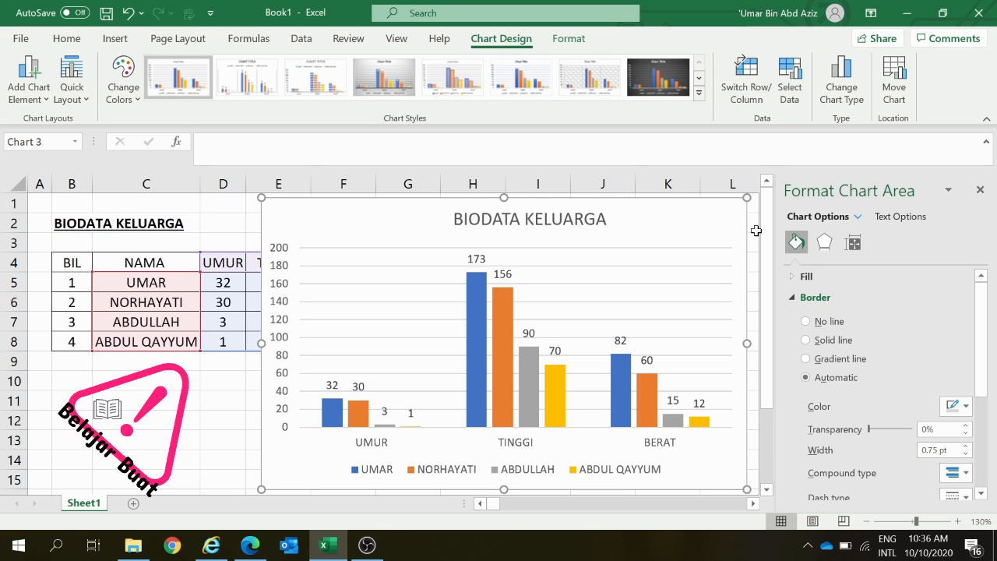
left_click(756, 230)
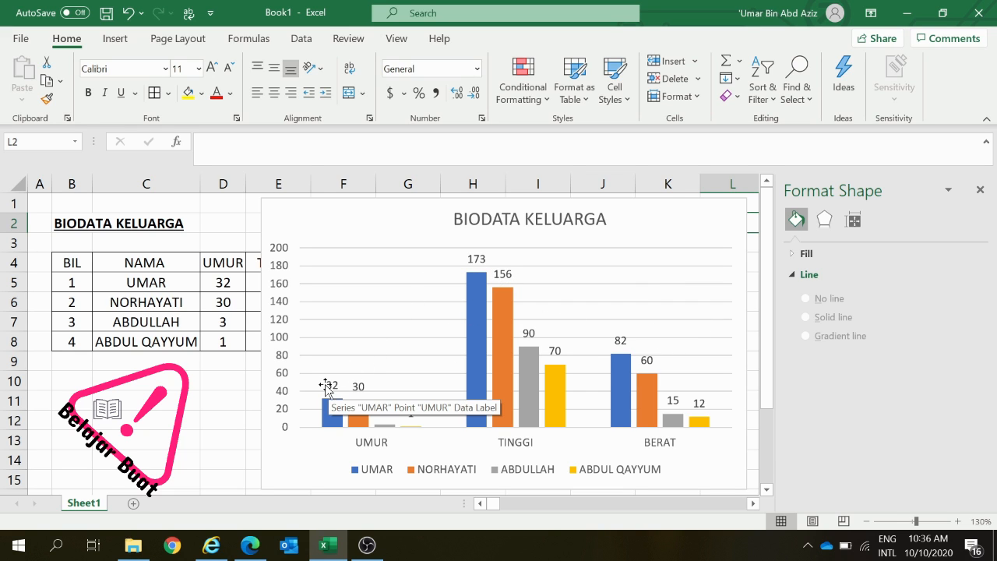
Try the text direction Rotate all text 90° on the data labels of the blue column series.
left_click(327, 386)
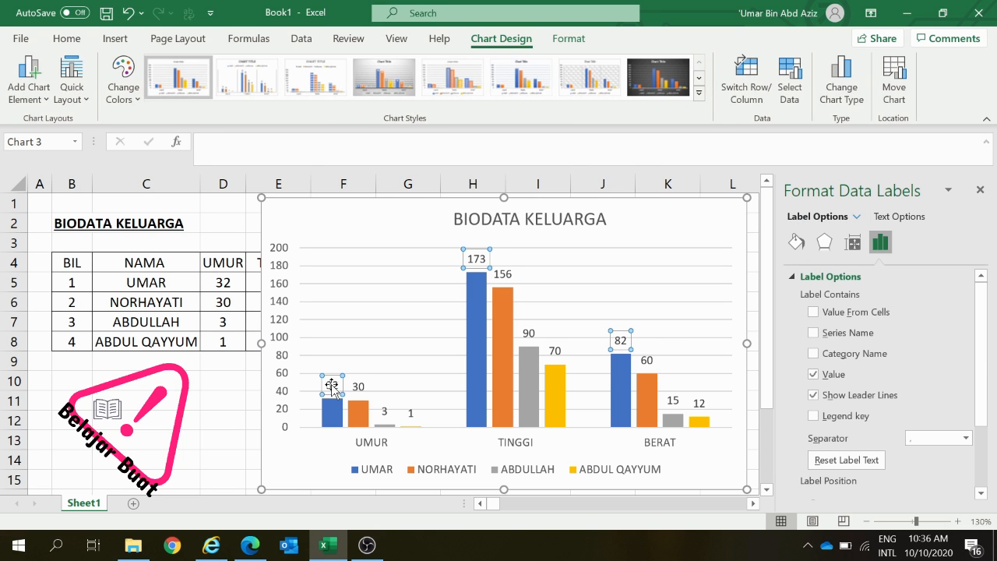
left_click(889, 219)
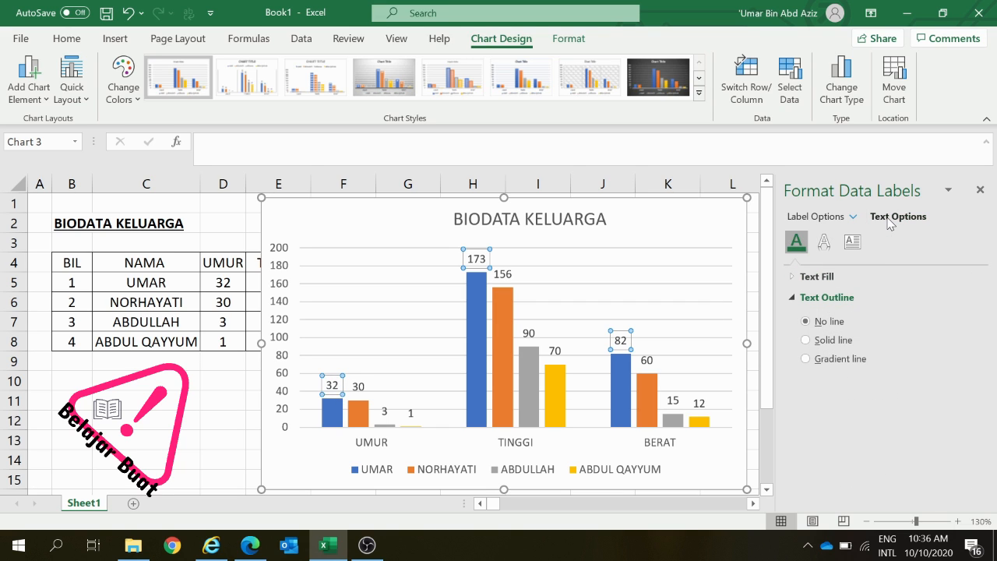
left_click(850, 246)
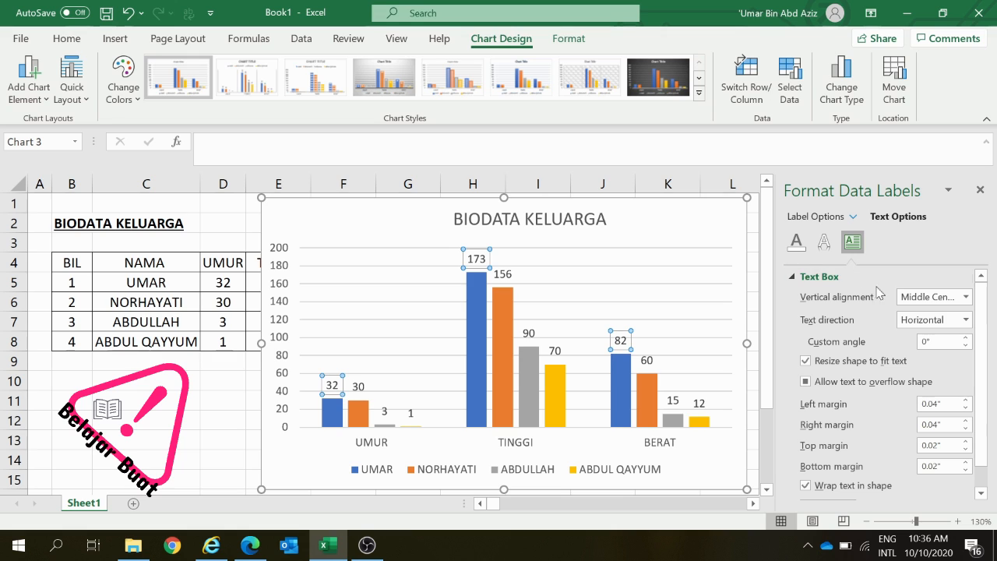
left_click(966, 321)
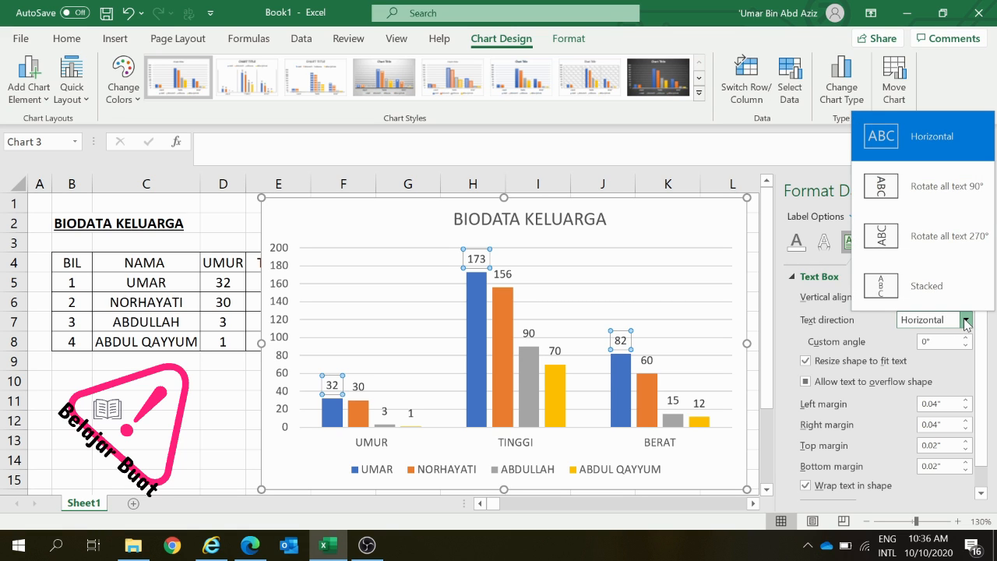
left_click(942, 196)
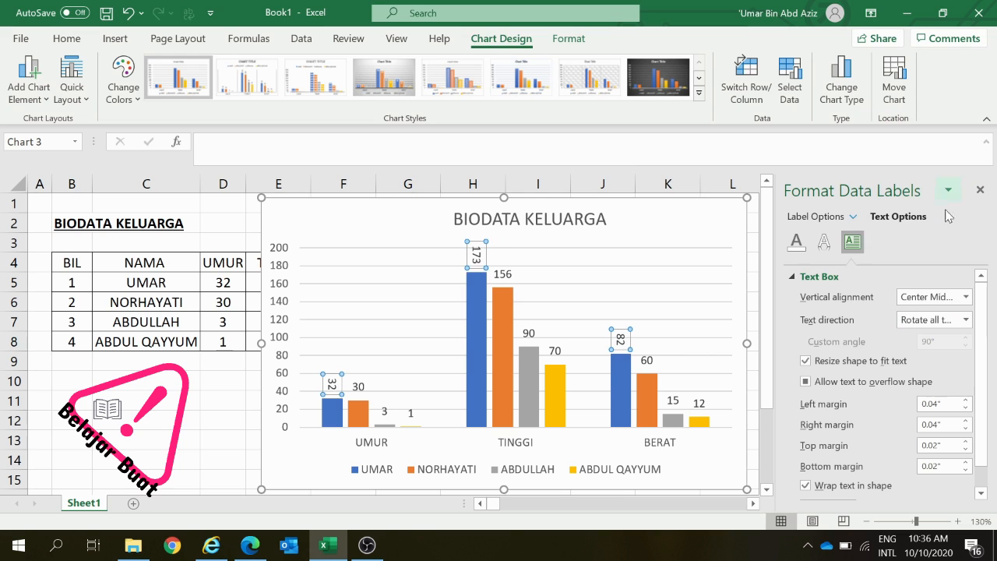
Try the text directions Rotate all text 270° and Stacked on the blue series' data labels.
left_click(965, 320)
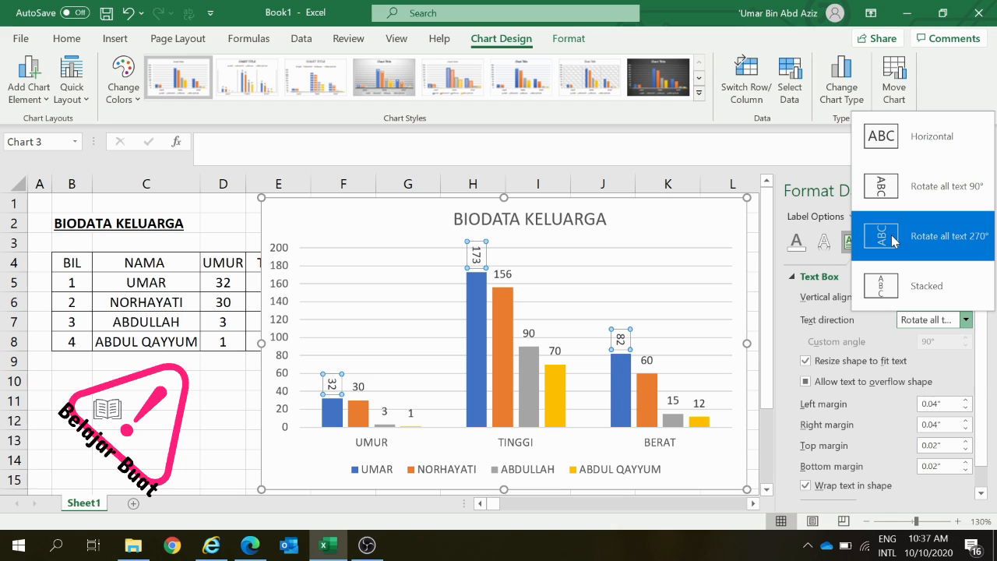
left_click(893, 241)
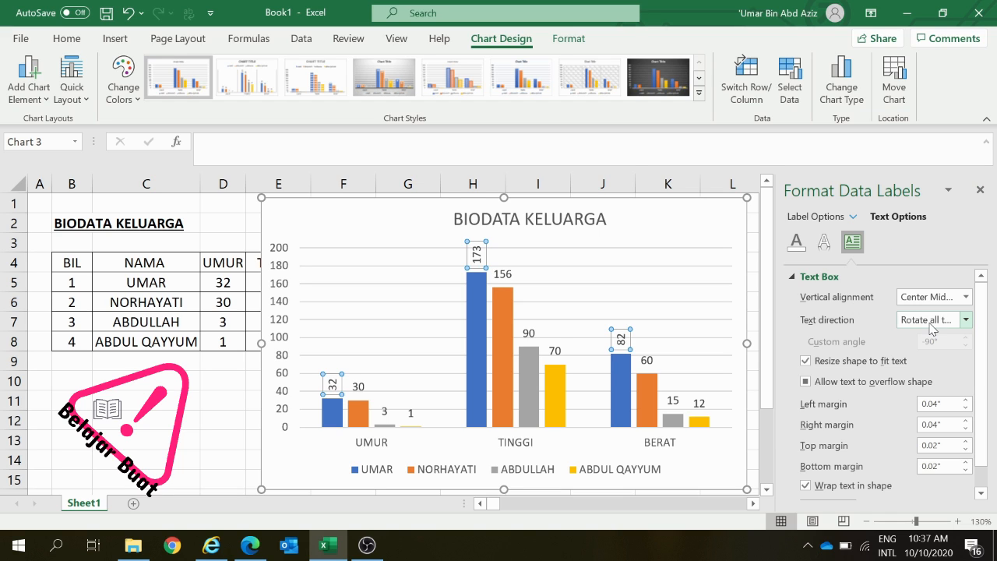
left_click(966, 320)
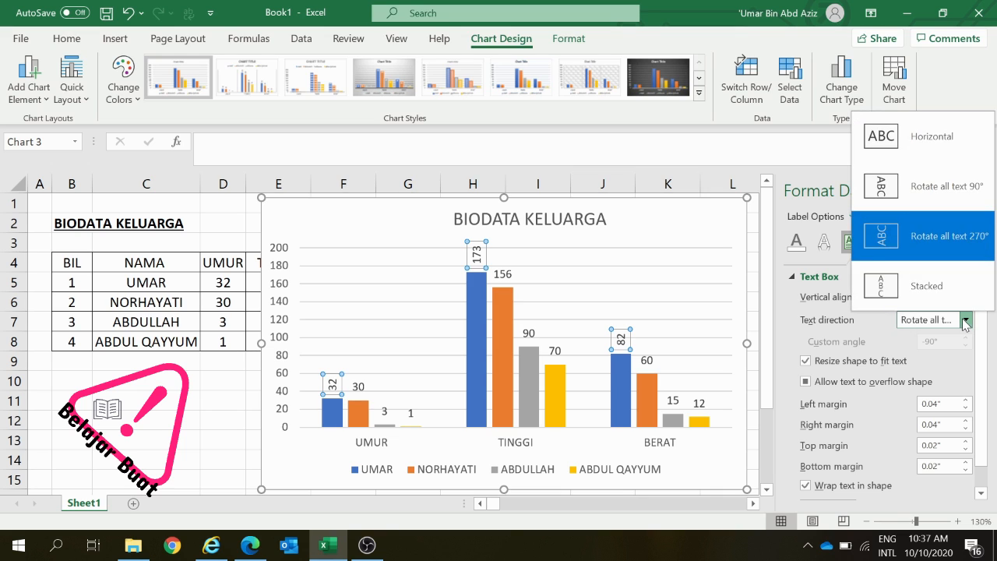
left_click(890, 281)
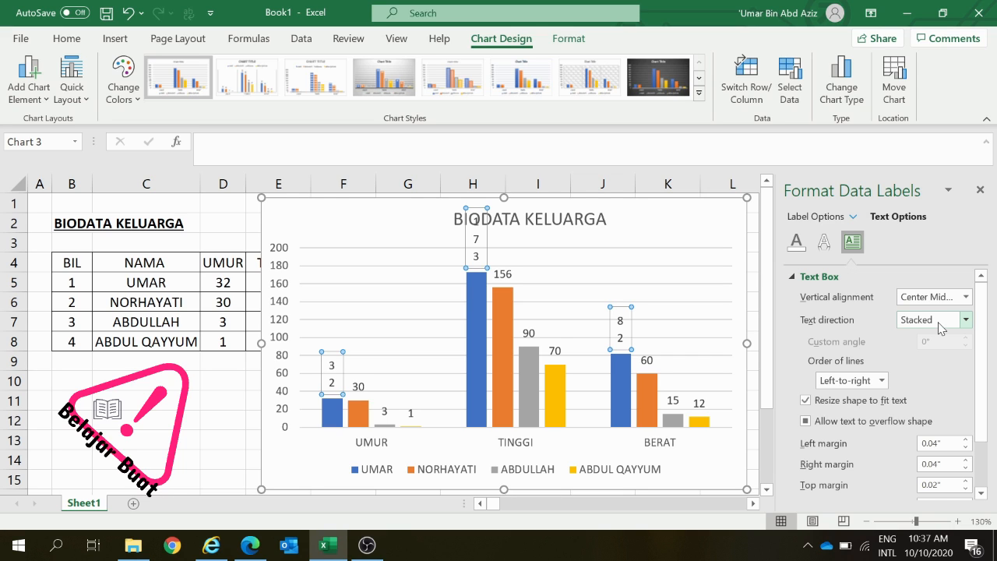
Restore the horizontal text direction for the blue series' data labels and close the formatting options.
left_click(966, 320)
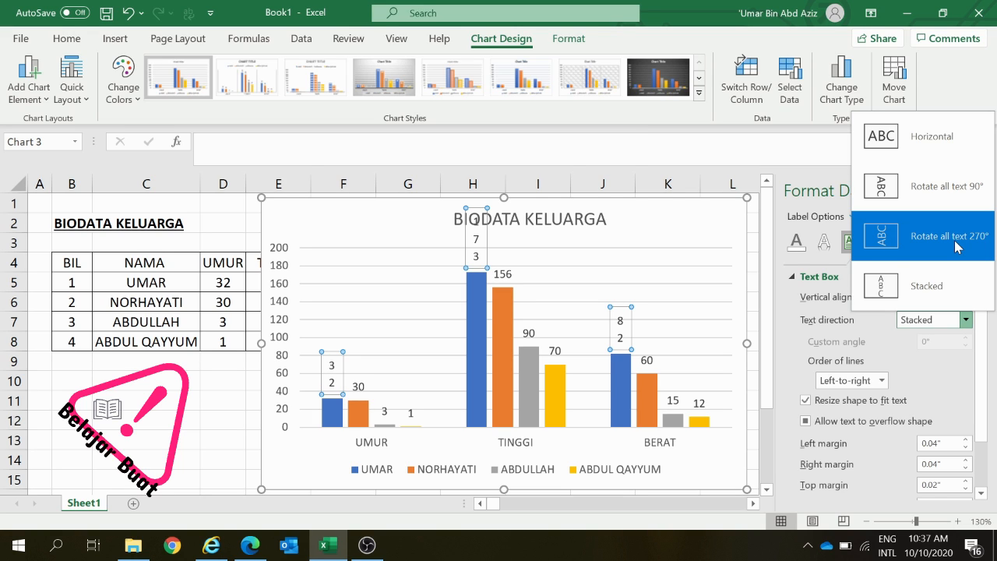
left_click(938, 141)
key("Escape")
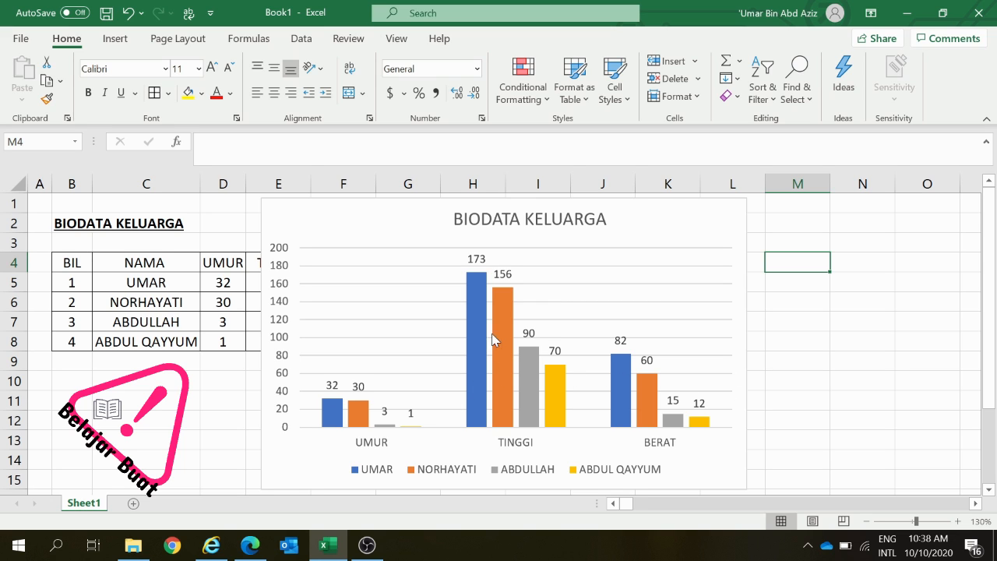
Apply the dark-background chart style Style 8 to the BIODATA KELUARGA column chart.
left_click(436, 291)
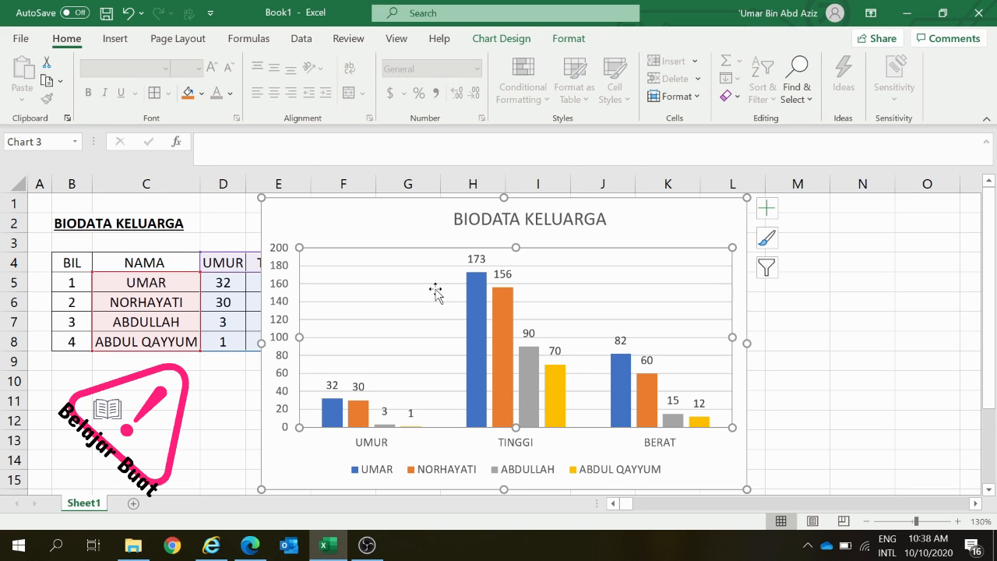
left_click(767, 241)
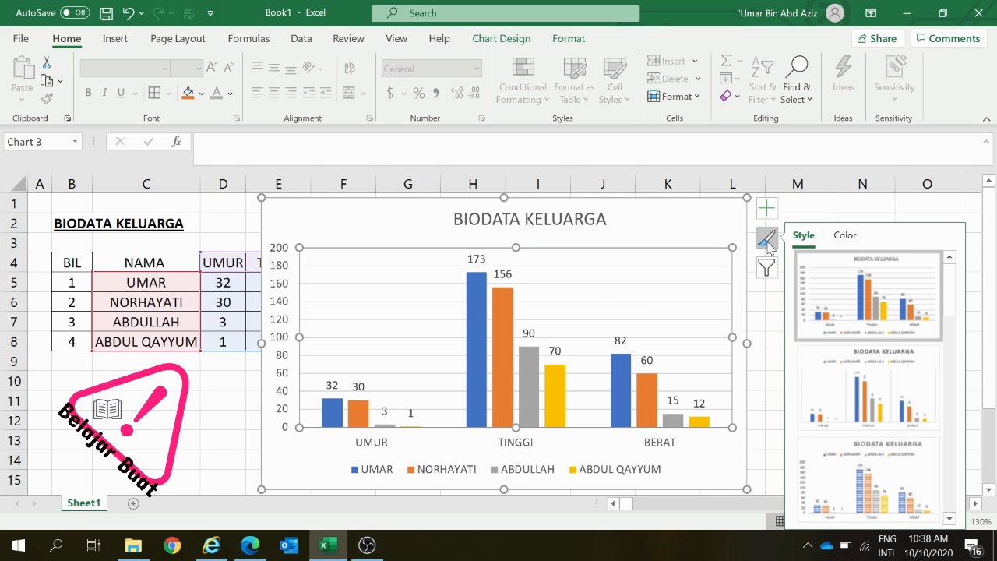
left_click(846, 237)
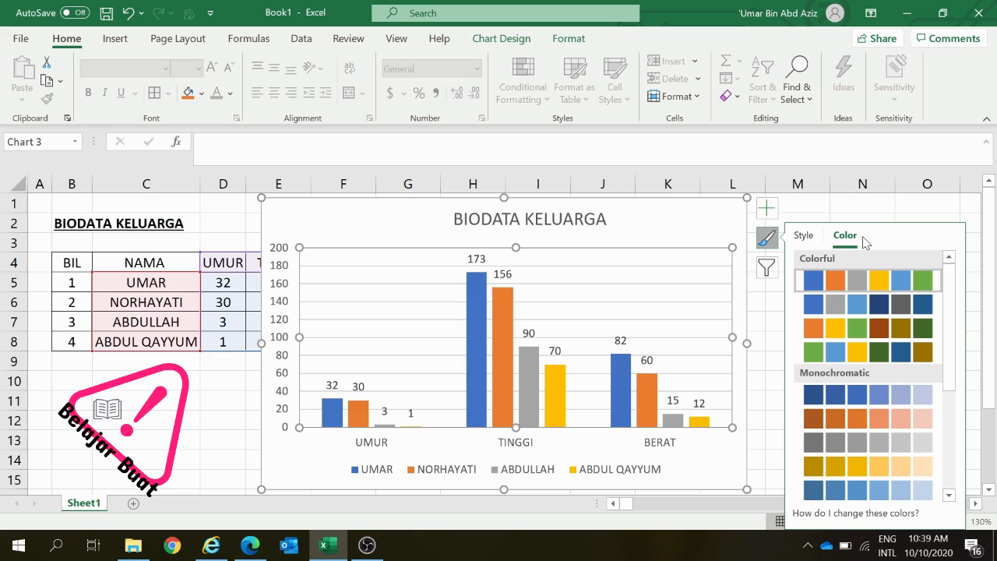
left_click(811, 236)
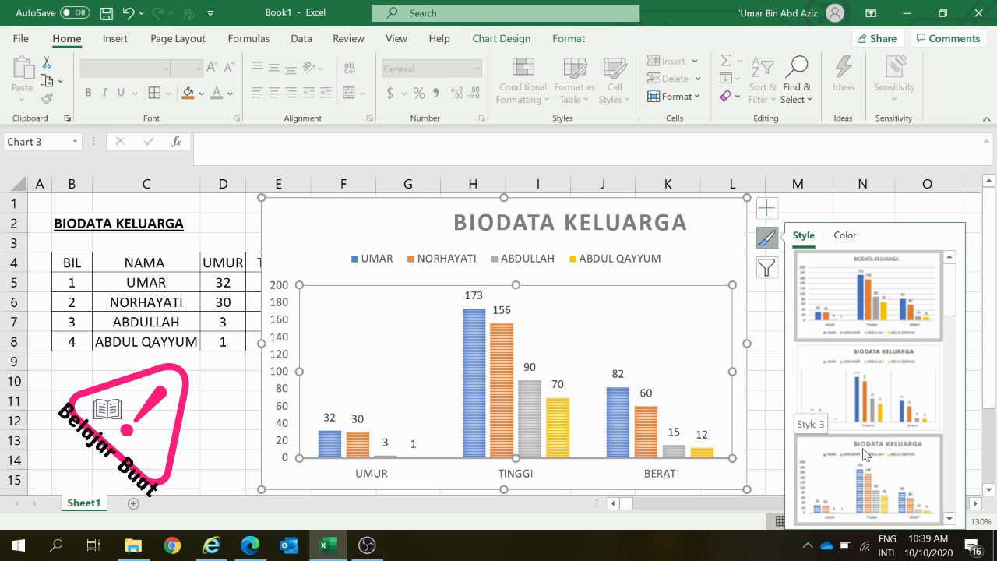
scroll(865, 437, "down", 3)
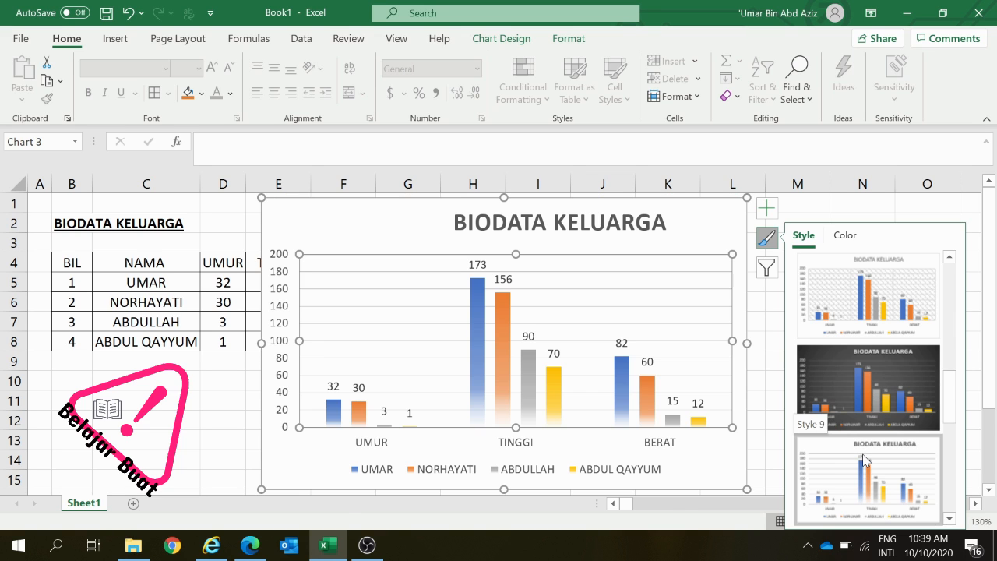
scroll(863, 454, "down", 3)
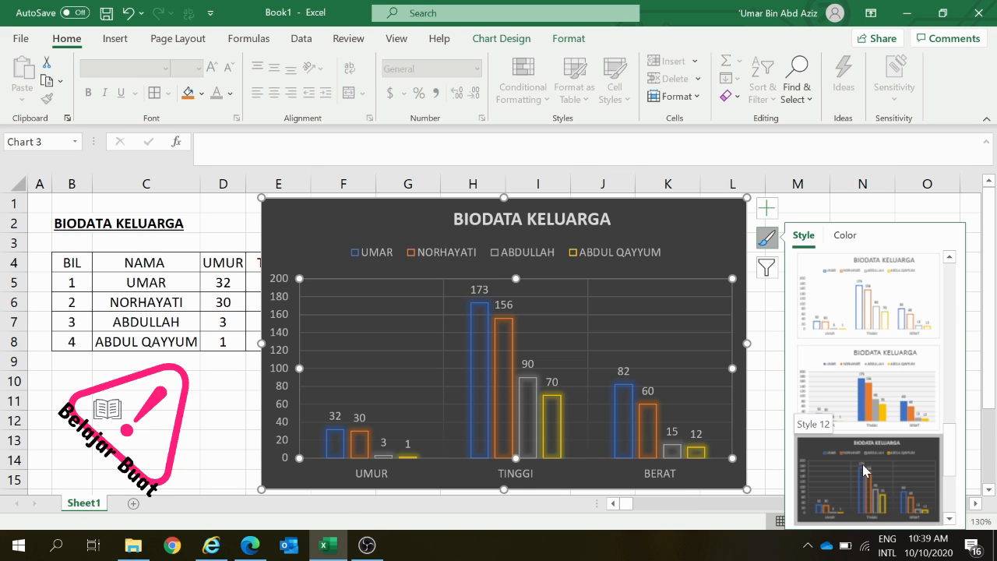
scroll(863, 469, "down", 3)
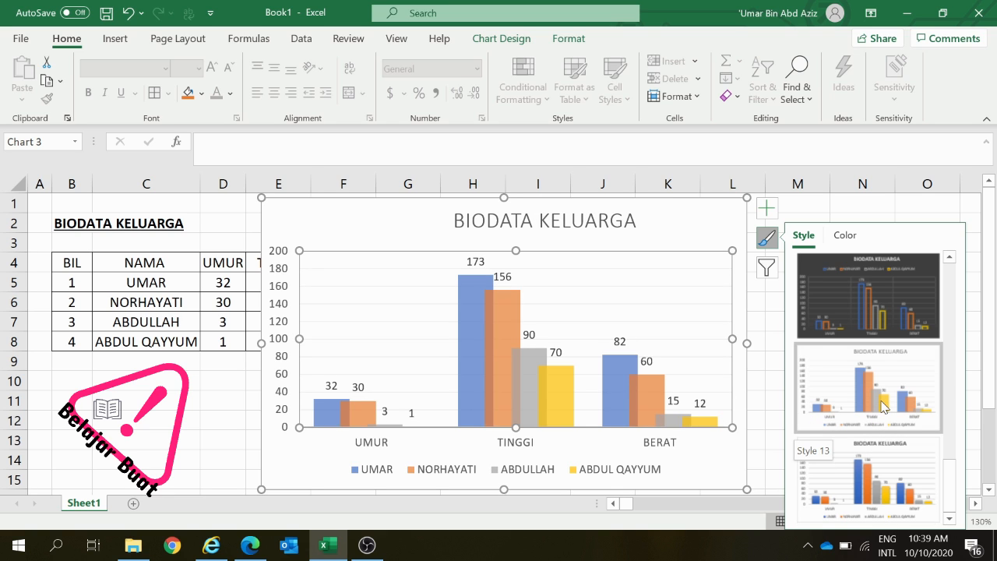
scroll(883, 406, "up", 3)
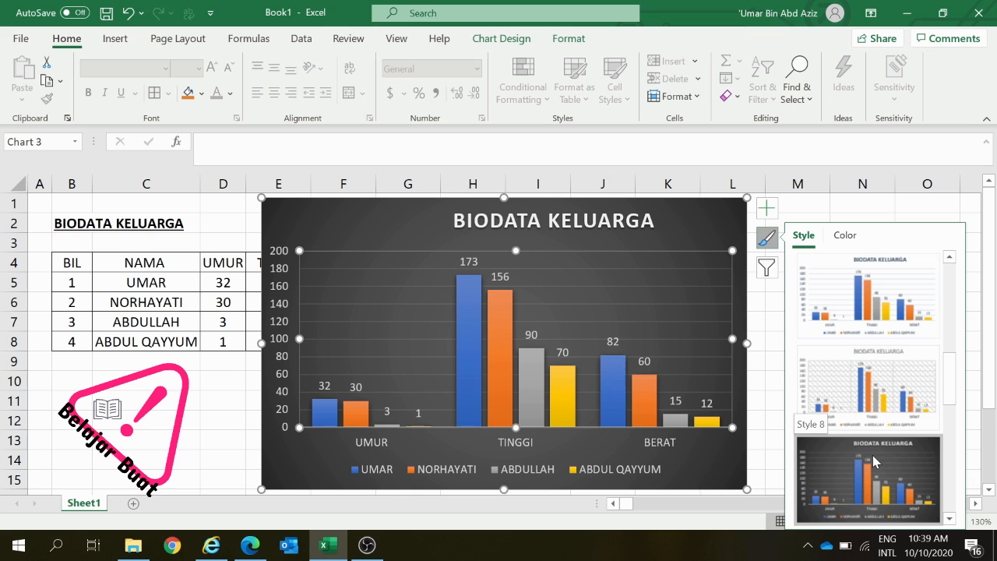
left_click(872, 455)
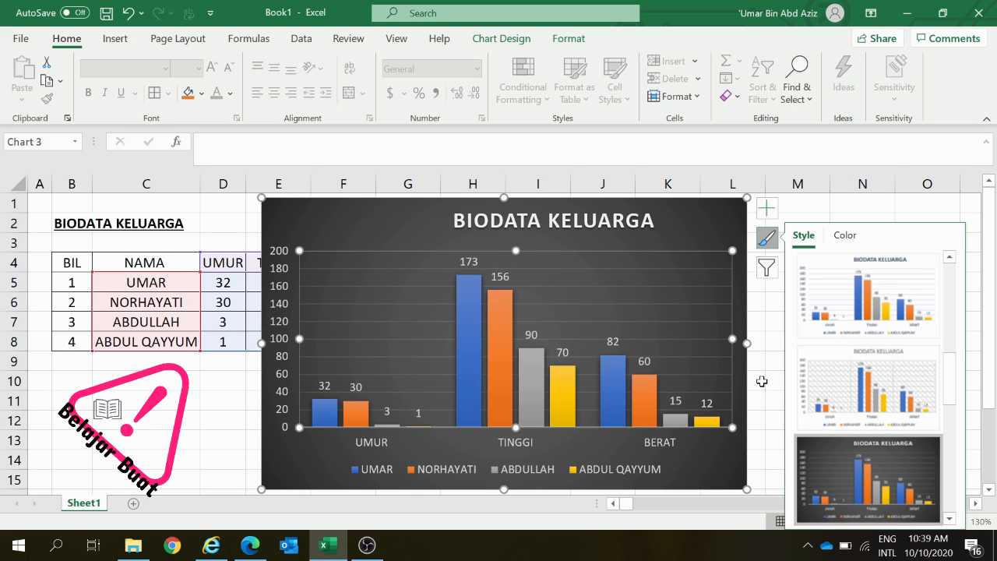
key("Escape")
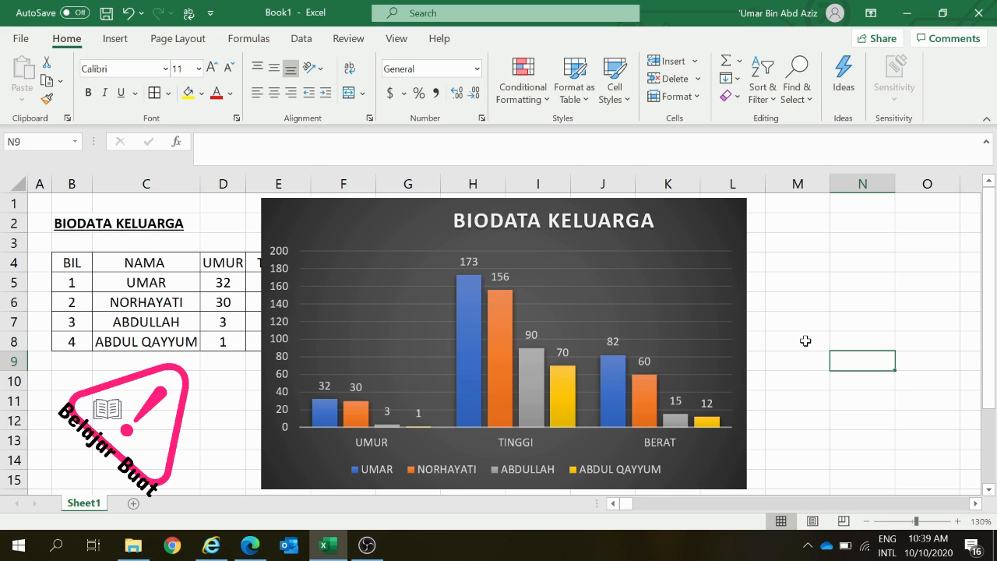